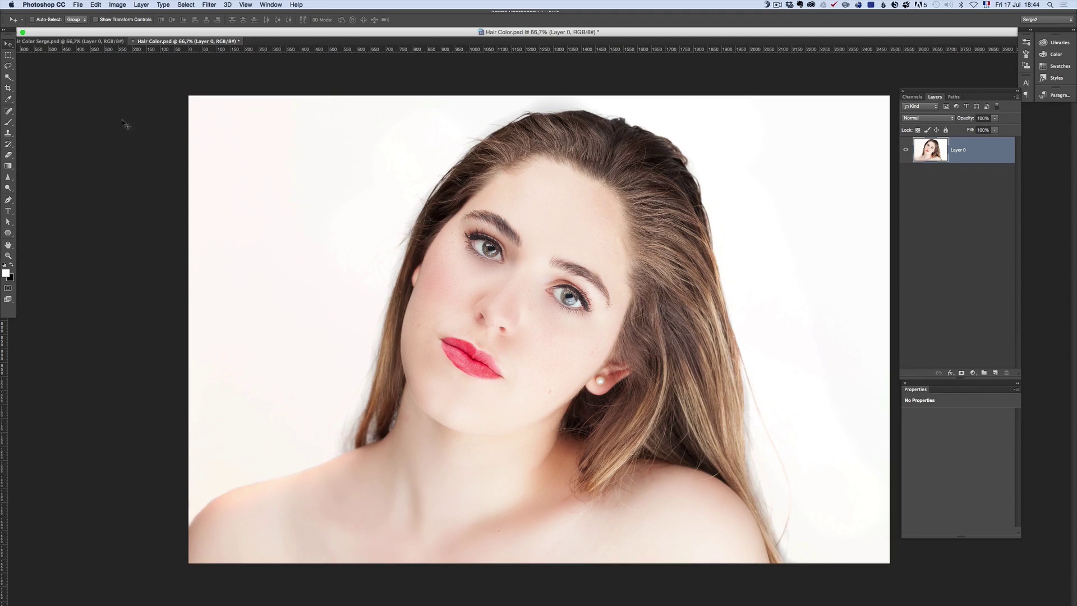
Step: Select the hair roughly with the Quick Selection tool, undoing the stroke that spills into the background
left_click(9, 112)
left_click(11, 121)
left_click(9, 77)
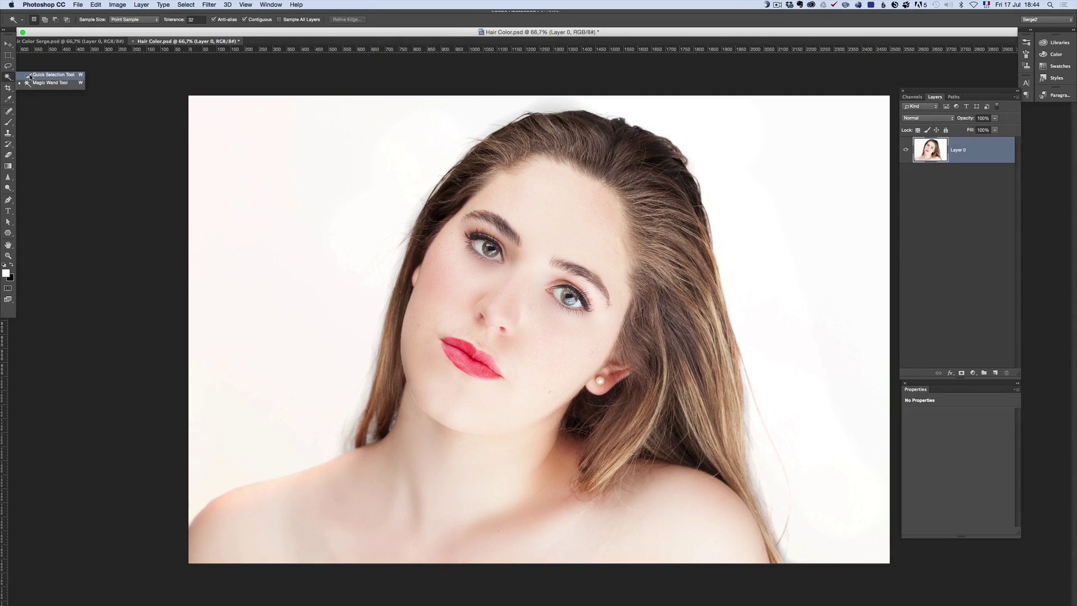
left_click(29, 75)
mouse_move(693, 179)
left_mouse_down()
mouse_move(651, 182)
mouse_move(676, 281)
mouse_move(651, 325)
mouse_move(665, 345)
mouse_move(628, 457)
mouse_move(702, 420)
mouse_move(729, 472)
mouse_move(775, 505)
mouse_move(769, 481)
left_mouse_up()
mouse_move(685, 213)
left_mouse_down()
mouse_move(668, 174)
mouse_move(606, 145)
mouse_move(522, 146)
mouse_move(393, 272)
mouse_move(377, 382)
mouse_move(385, 418)
left_mouse_up()
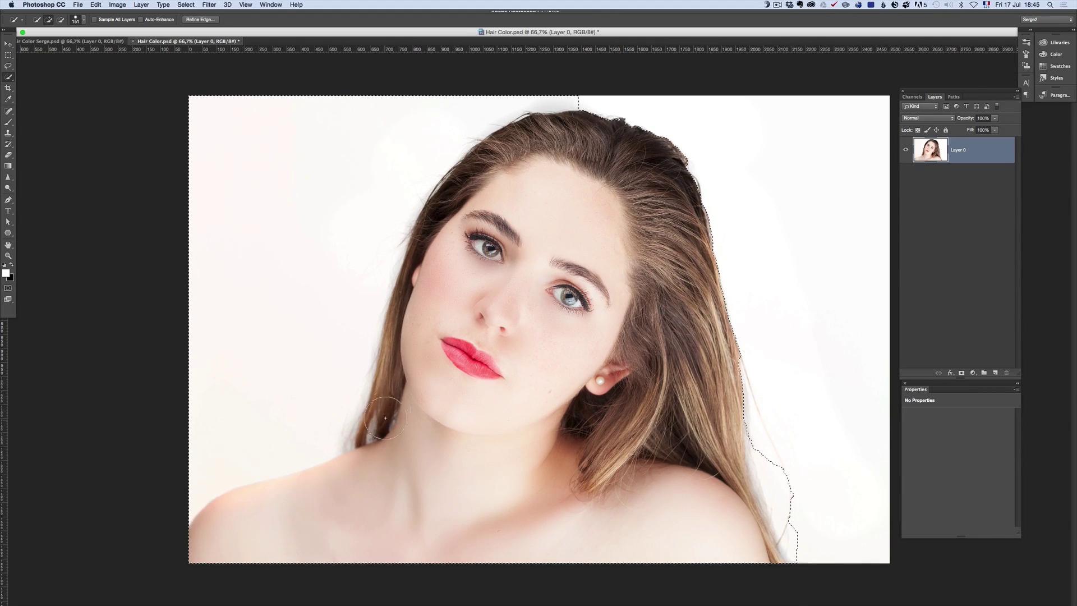
key("super+z")
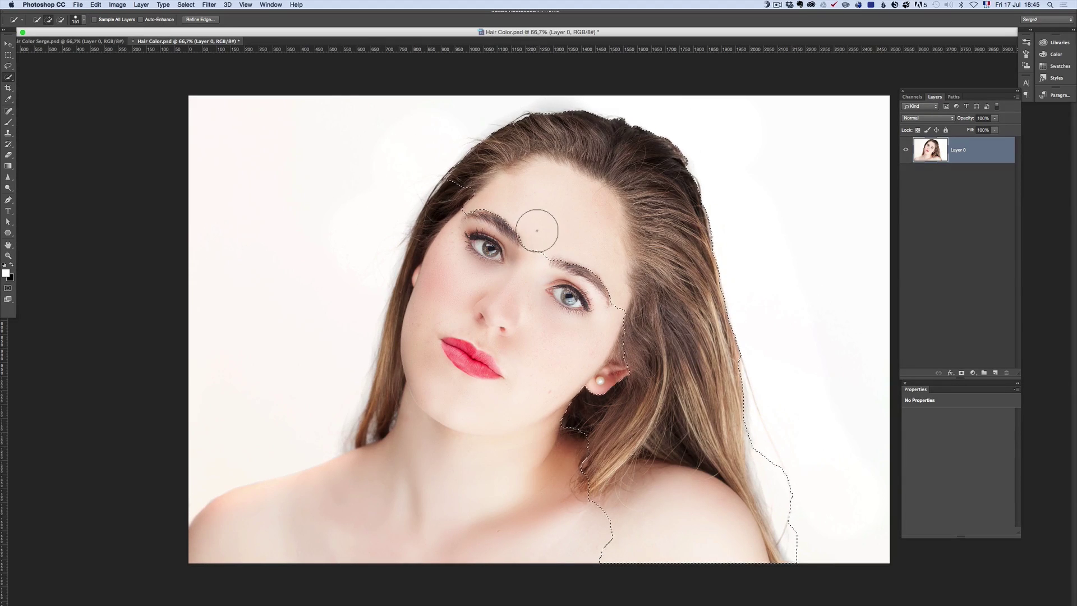
left_click_drag(553, 223, 536, 224)
mouse_move(459, 196)
left_mouse_down()
mouse_move(398, 336)
mouse_move(396, 393)
mouse_move(435, 332)
left_mouse_up()
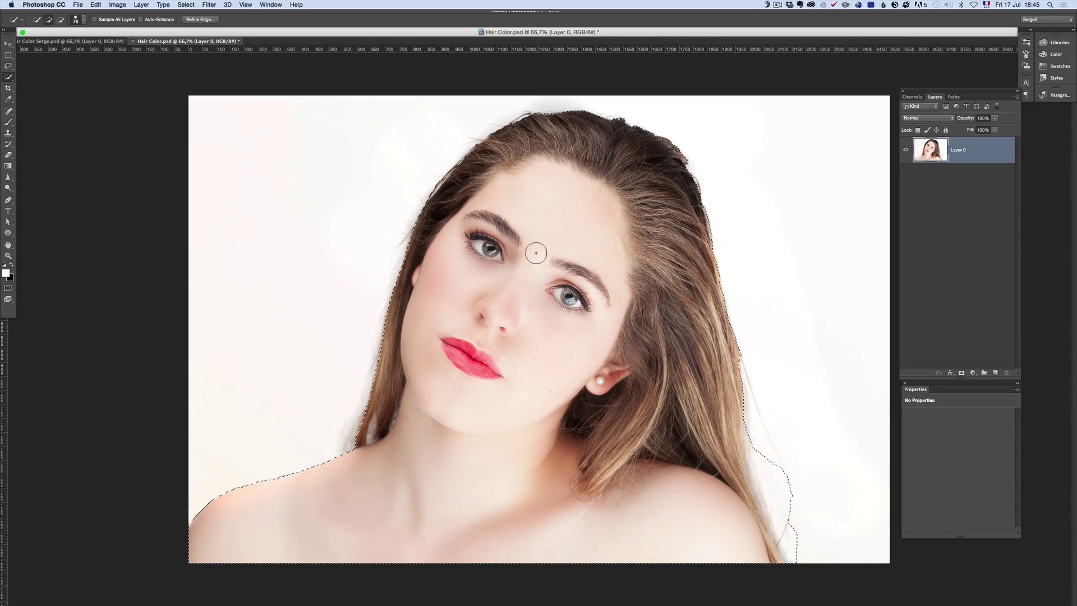
Step: Subtract the face, neck, shoulders and background beside the long hair from the selection, and add the lock beside the neck
key("alt")
mouse_move(547, 231)
left_mouse_down()
mouse_move(529, 300)
mouse_move(501, 264)
mouse_move(539, 204)
mouse_move(447, 284)
mouse_move(415, 477)
mouse_move(420, 464)
mouse_move(397, 493)
mouse_move(306, 500)
mouse_move(645, 517)
mouse_move(649, 500)
mouse_move(678, 513)
mouse_move(674, 493)
mouse_move(738, 533)
mouse_move(720, 501)
mouse_move(758, 548)
mouse_move(719, 494)
left_mouse_up()
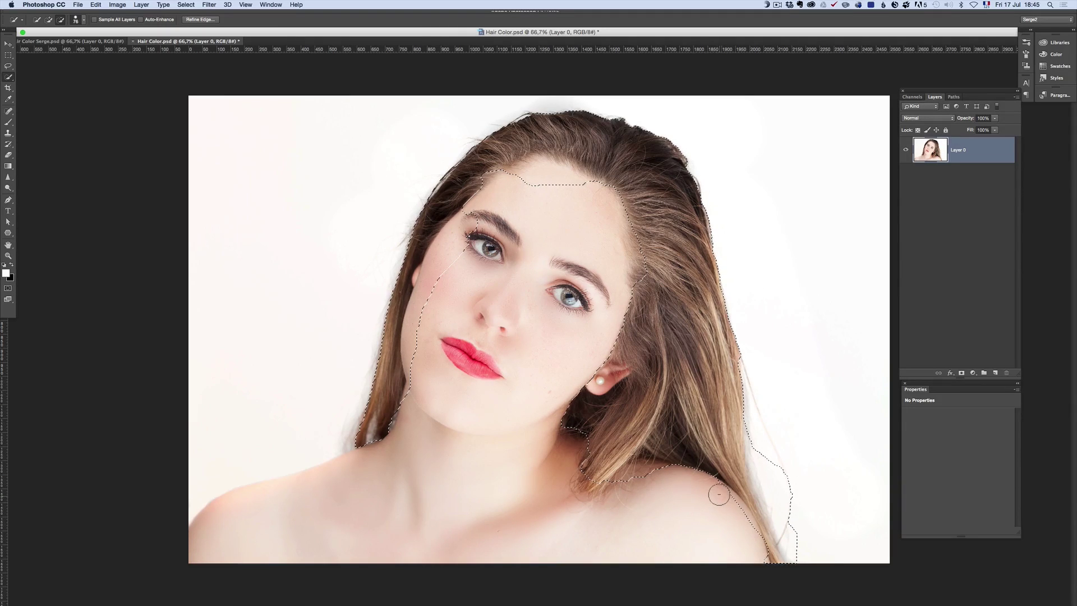
key("alt")
left_click(588, 474)
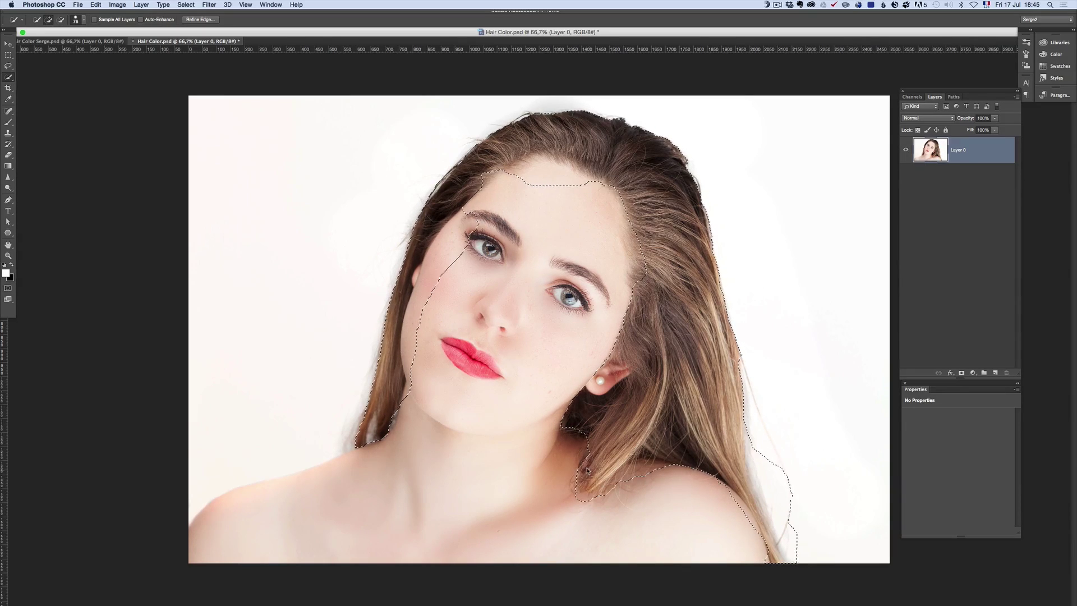
key("alt")
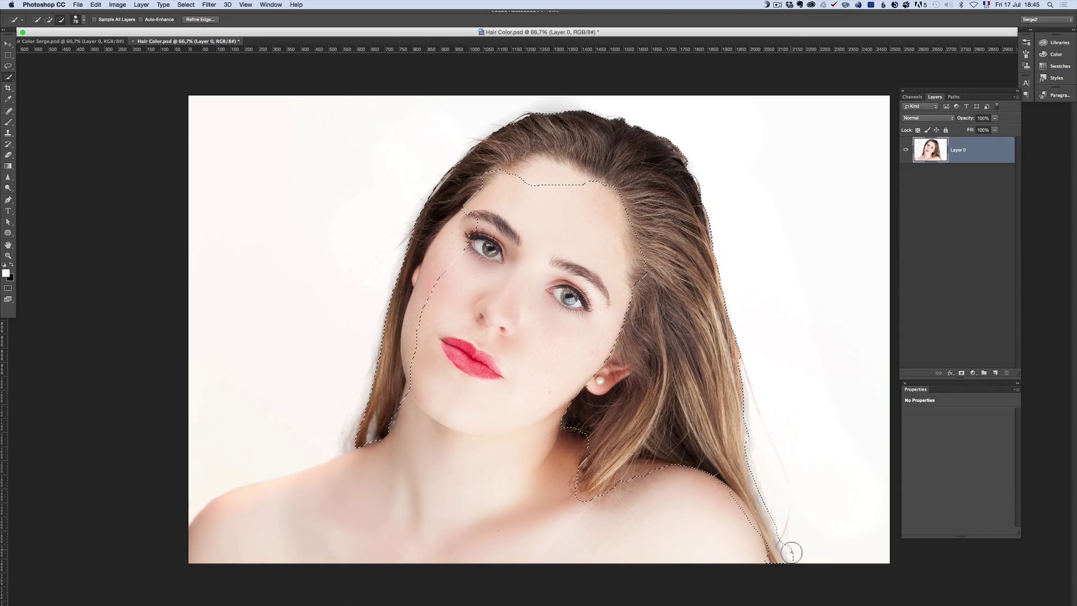
key("alt")
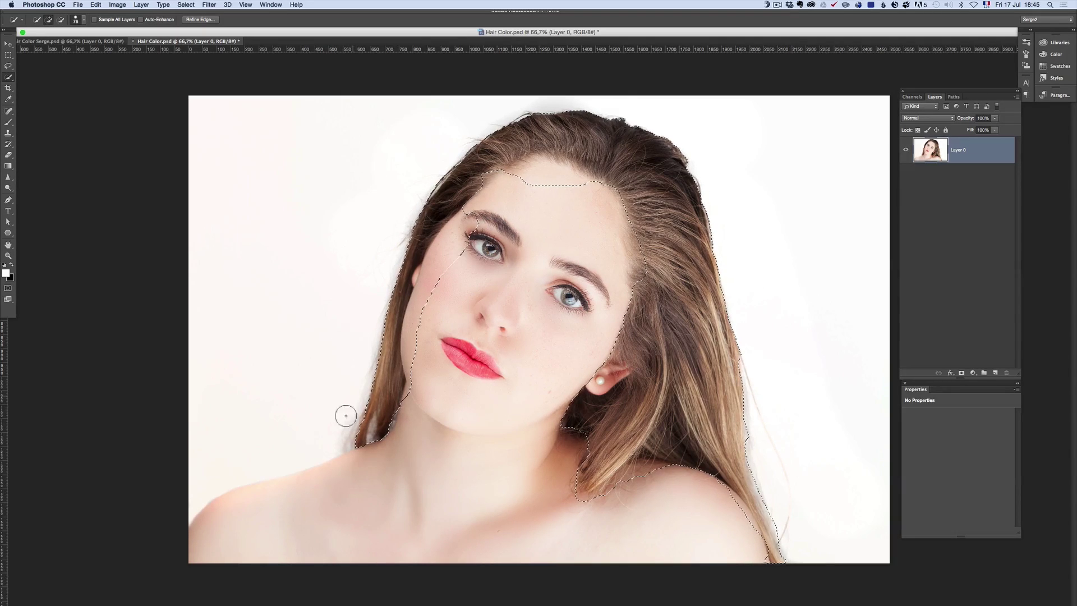
Step: Clean up the selection along the left cheek, ear and forehead hairline by subtracting skin and re-adding hair
key("alt")
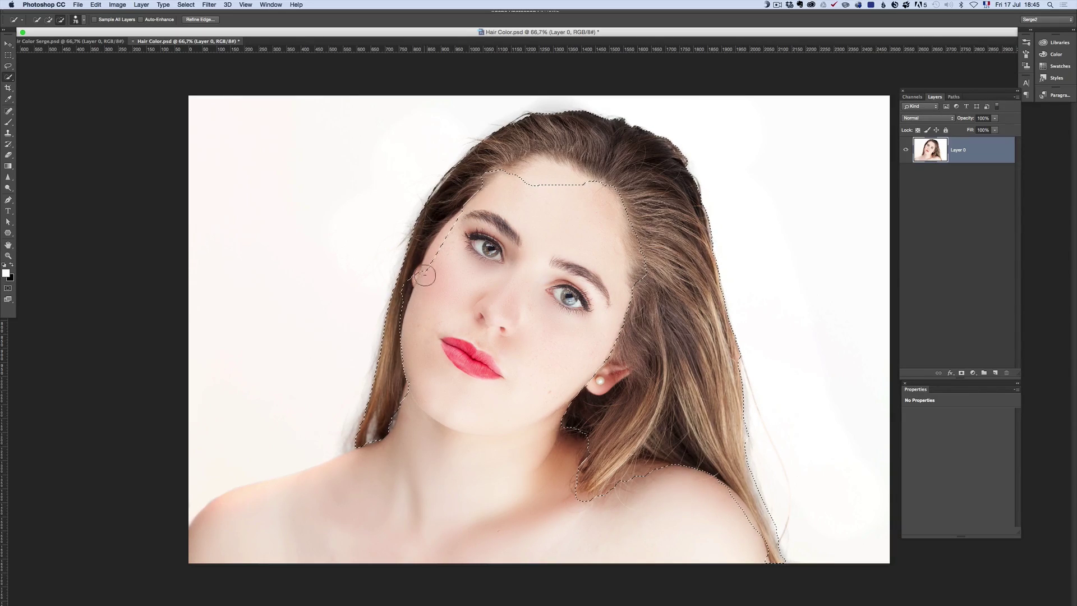
key("alt")
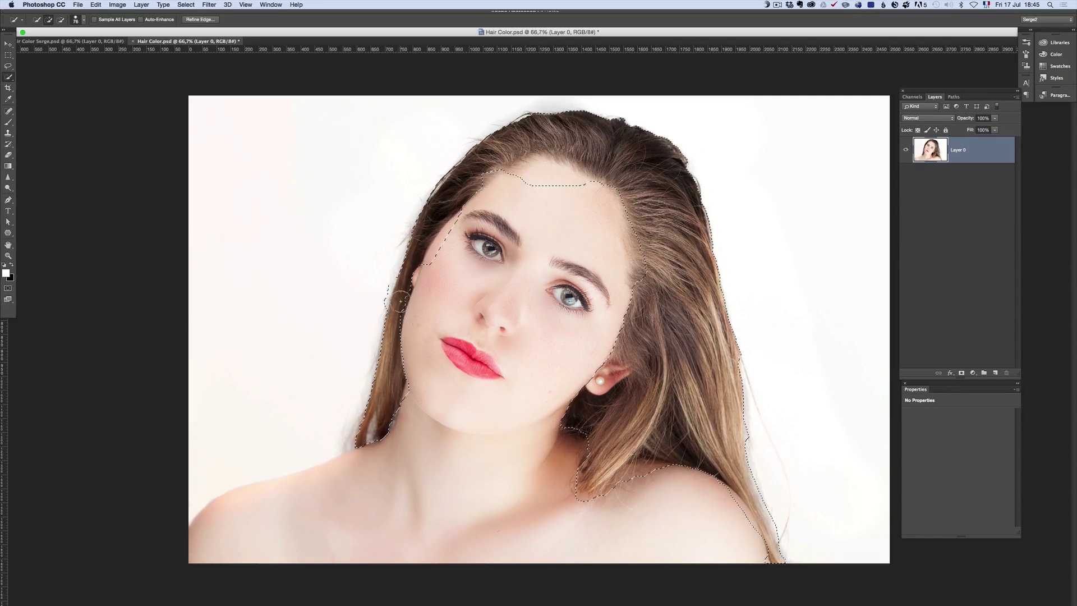
left_click(418, 309, "alt")
key("alt")
key("alt")
left_click(498, 197)
Step: Refine the selection's edge by brushing along the outer hair, hairline, pearl earring, neck lock and left strands, and output it as a selection
left_click(182, 22)
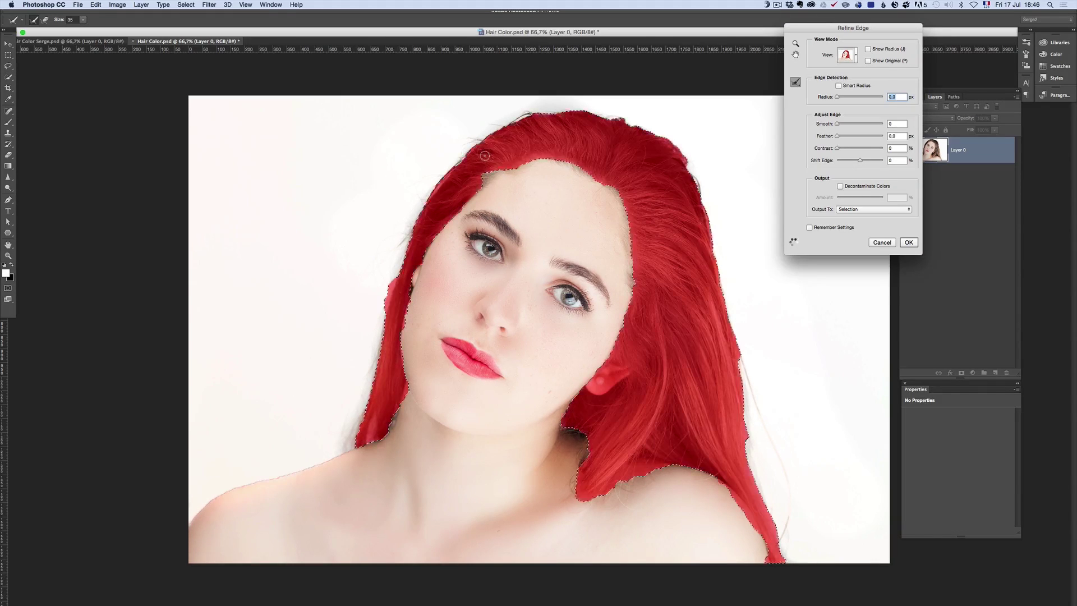
left_click_drag(514, 173, 526, 174)
mouse_move(649, 120)
left_mouse_down()
mouse_move(539, 106)
mouse_move(481, 134)
mouse_move(435, 176)
mouse_move(403, 230)
mouse_move(350, 452)
mouse_move(340, 443)
mouse_move(392, 414)
mouse_move(386, 405)
left_mouse_up()
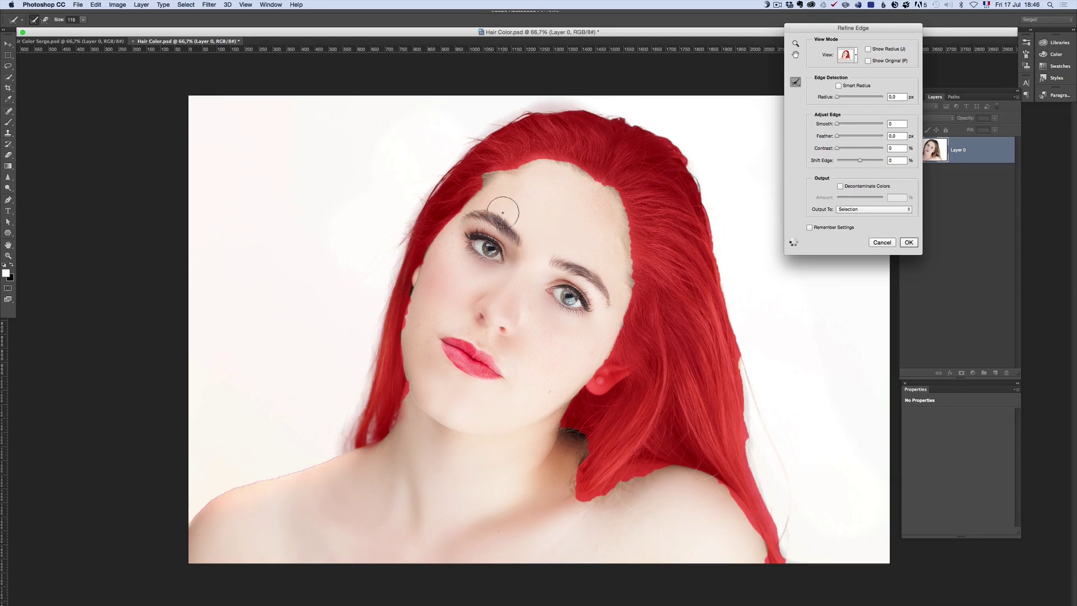
mouse_move(485, 178)
left_mouse_down()
mouse_move(527, 164)
mouse_move(595, 185)
mouse_move(617, 230)
mouse_move(621, 275)
mouse_move(602, 379)
left_mouse_up()
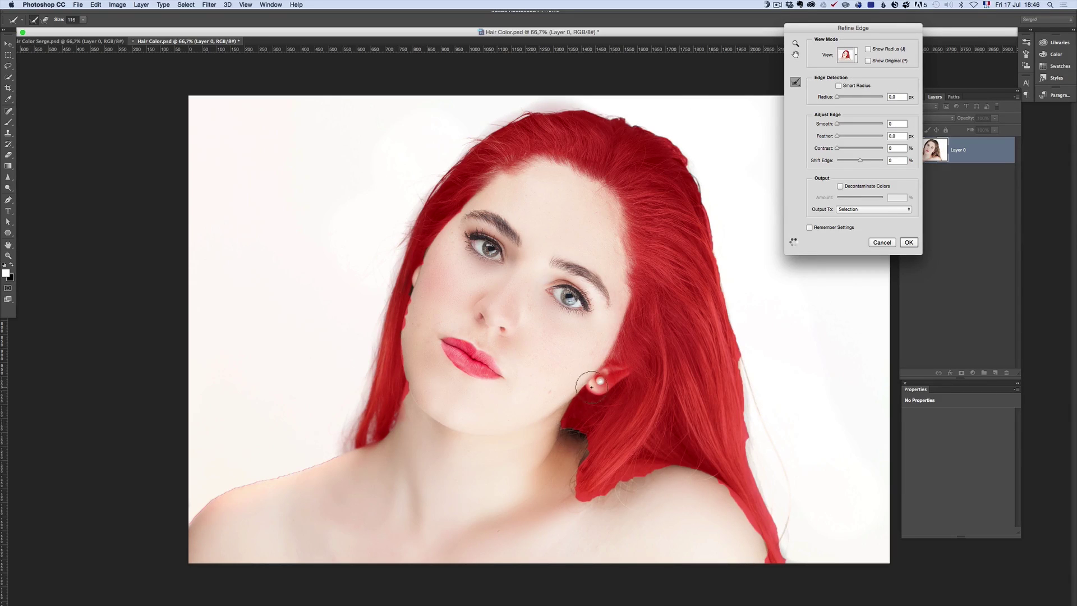
mouse_move(556, 426)
left_mouse_down()
mouse_move(560, 458)
mouse_move(586, 435)
mouse_move(578, 497)
mouse_move(652, 470)
mouse_move(715, 476)
mouse_move(778, 564)
mouse_move(736, 360)
mouse_move(672, 163)
mouse_move(707, 217)
mouse_move(663, 155)
mouse_move(598, 116)
left_mouse_up()
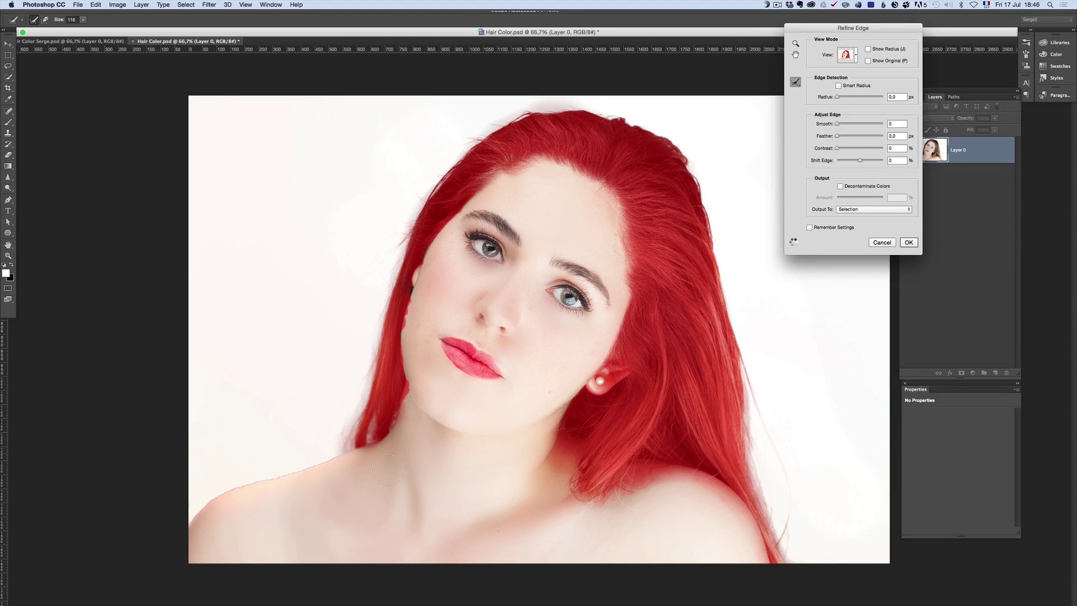
left_click_drag(434, 247, 396, 427)
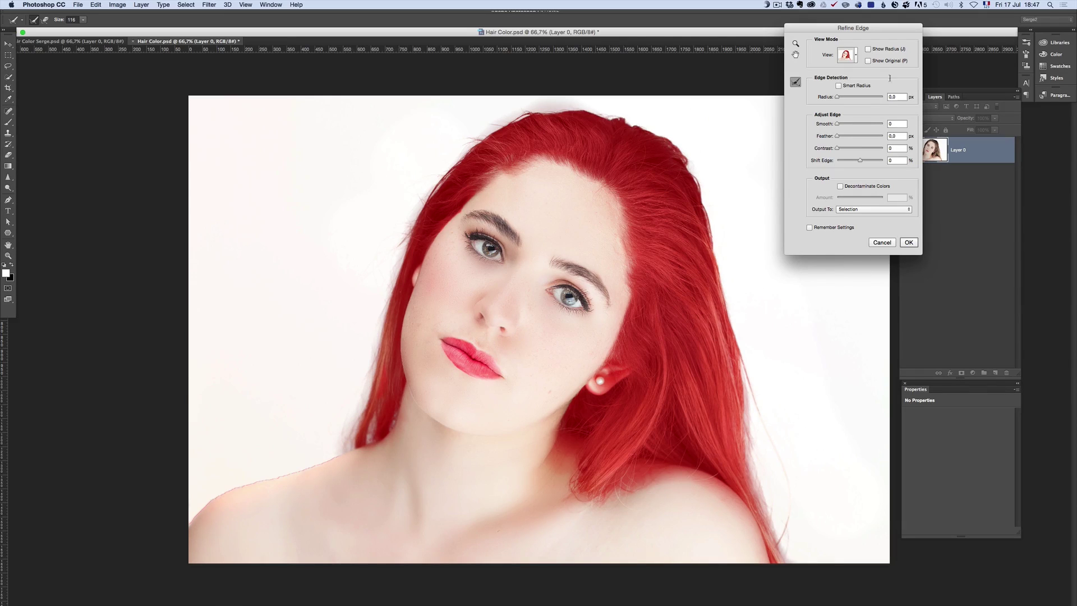
left_click(909, 243)
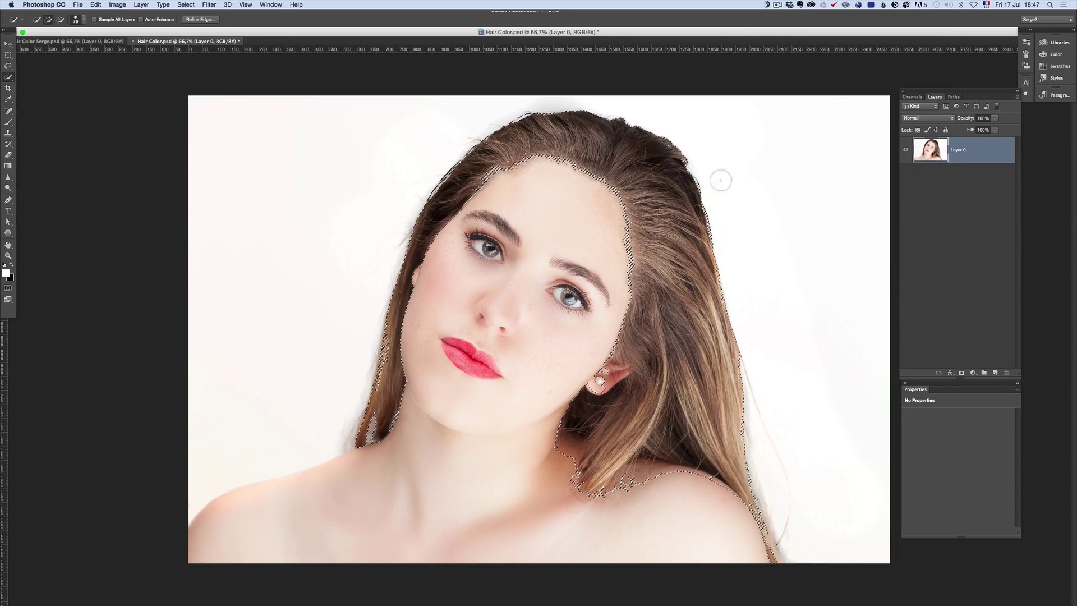
Step: Convert the hair selection to a Quick Mask and display only the Quick Mask channel
key("q")
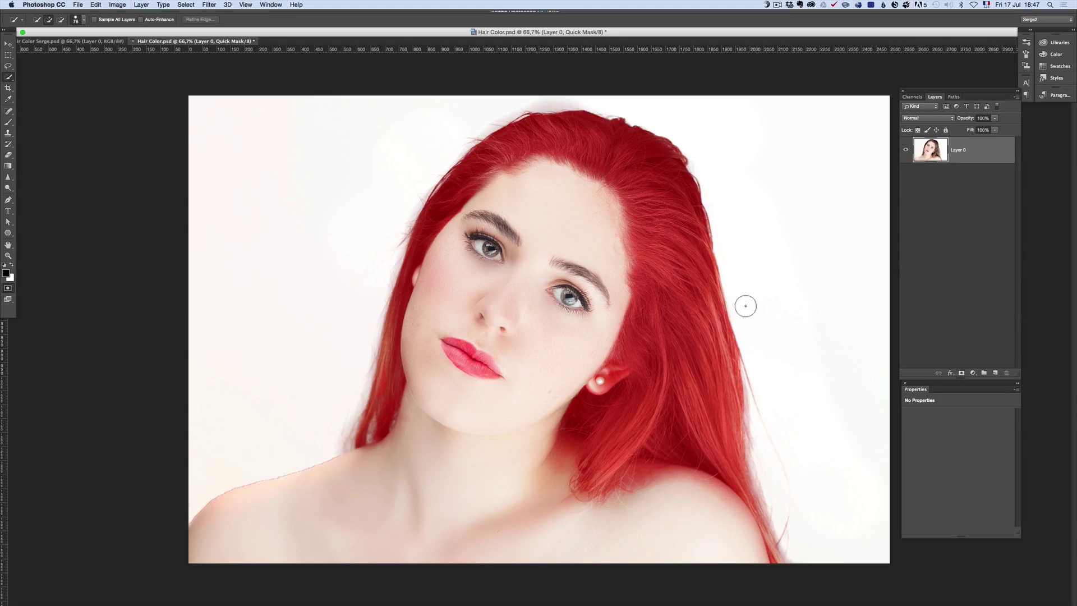
left_click(913, 97)
left_click(905, 107)
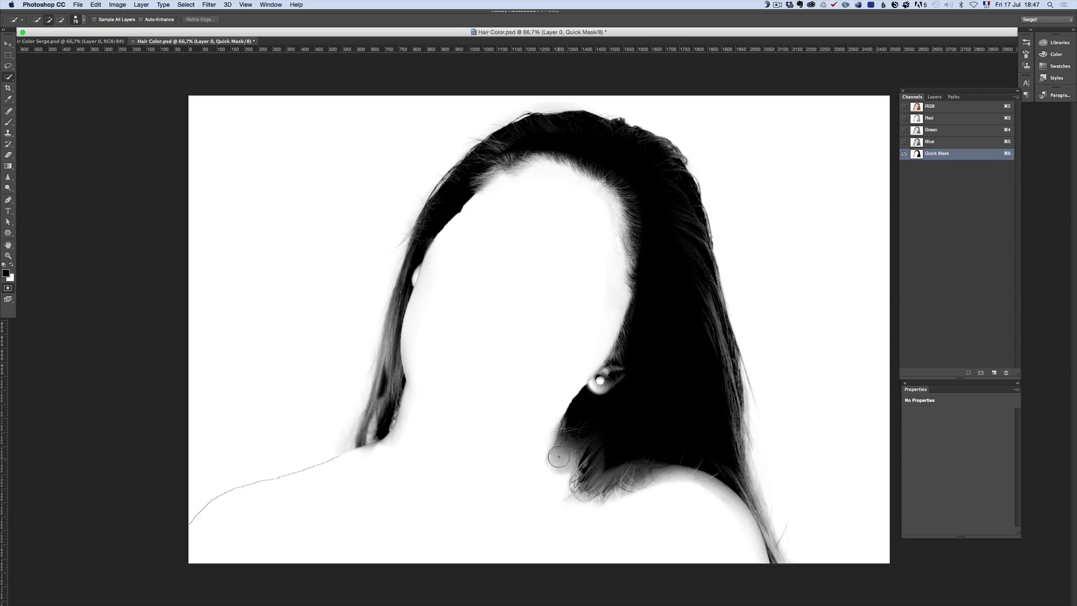
left_click_drag(562, 462, 567, 486)
Step: Dodge the mask's light grey areas around the shoulder, neck lock and left strands with range Highlights and exposure 21%
left_click(10, 189)
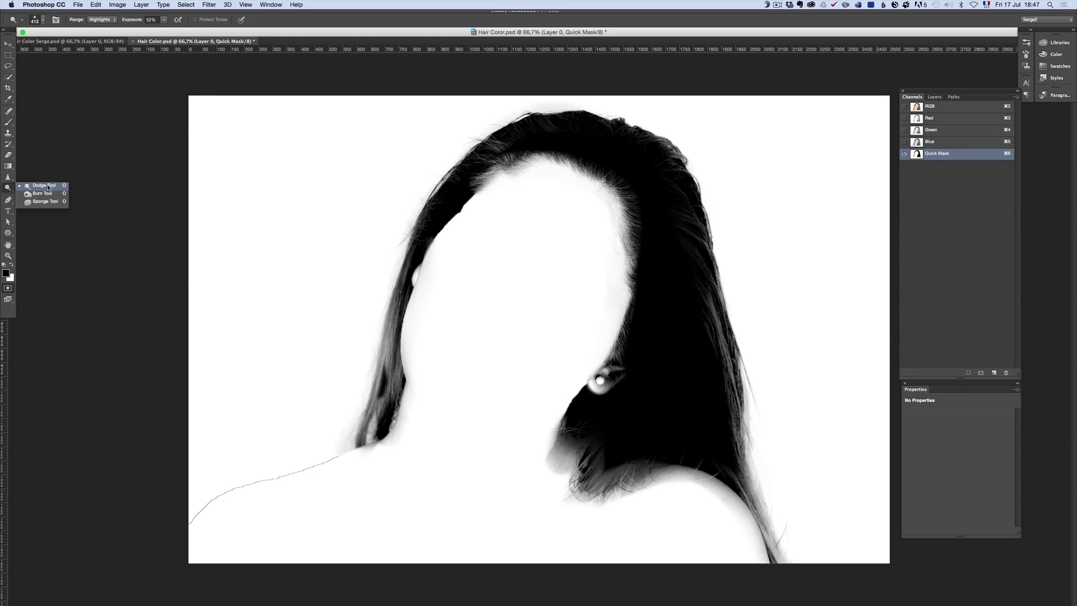
left_click(61, 187)
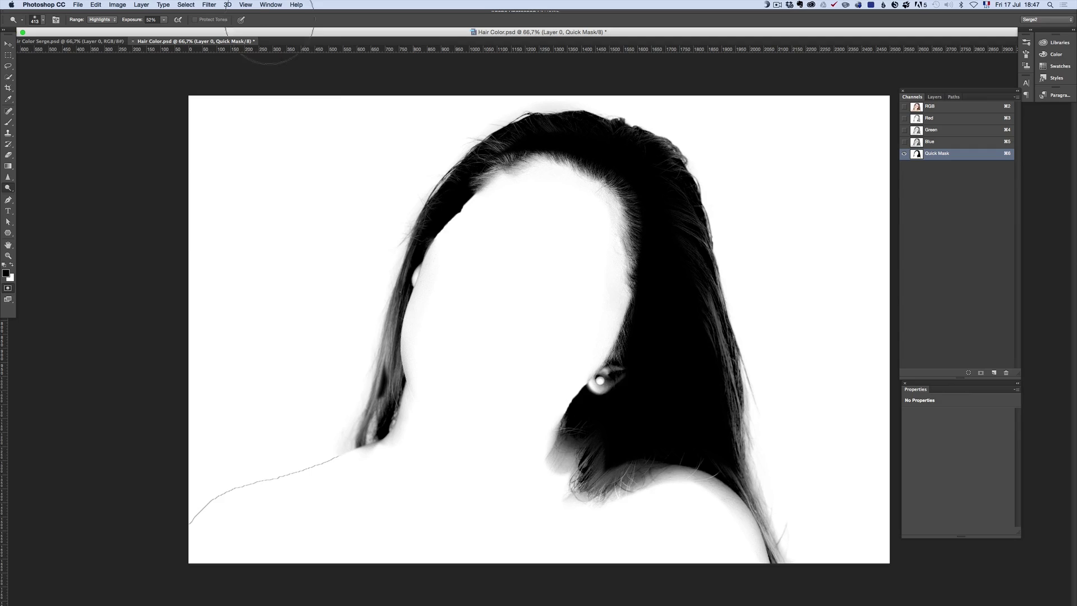
left_click(114, 24)
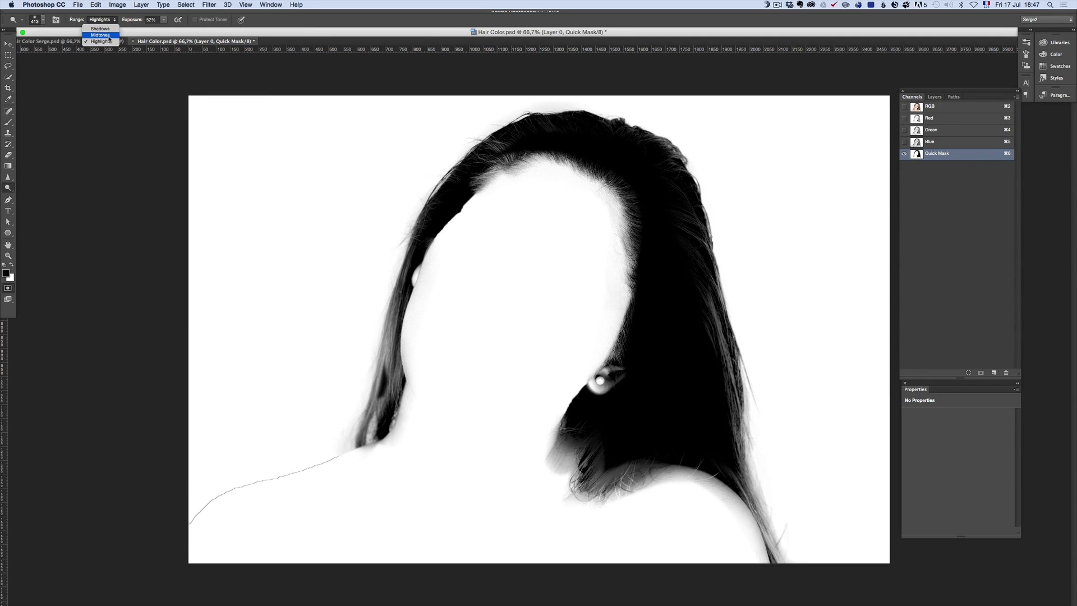
left_click(101, 44)
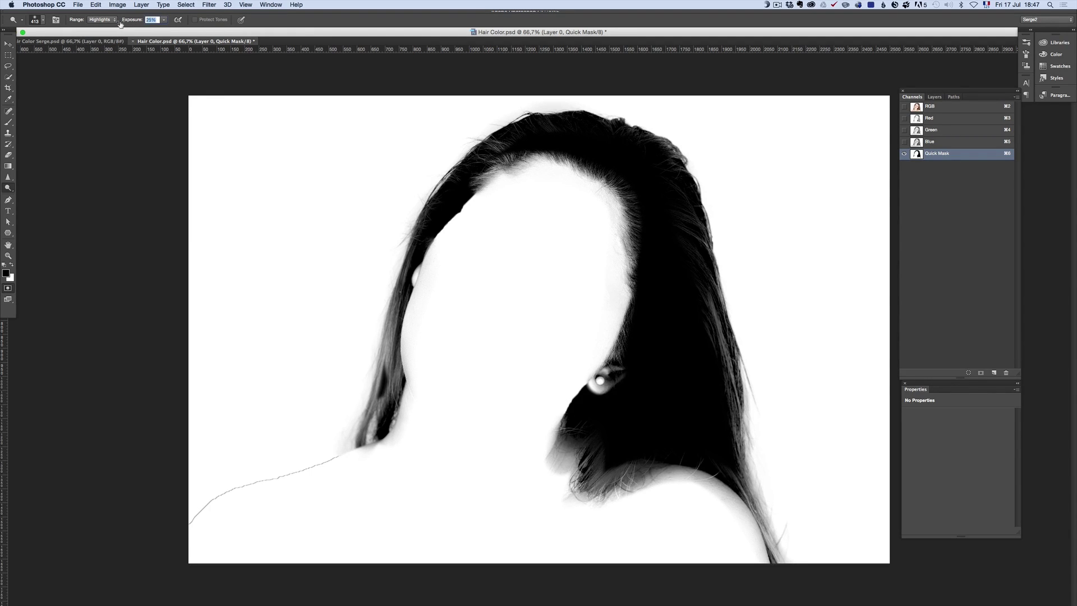
type("21")
key("Return")
left_click(101, 20)
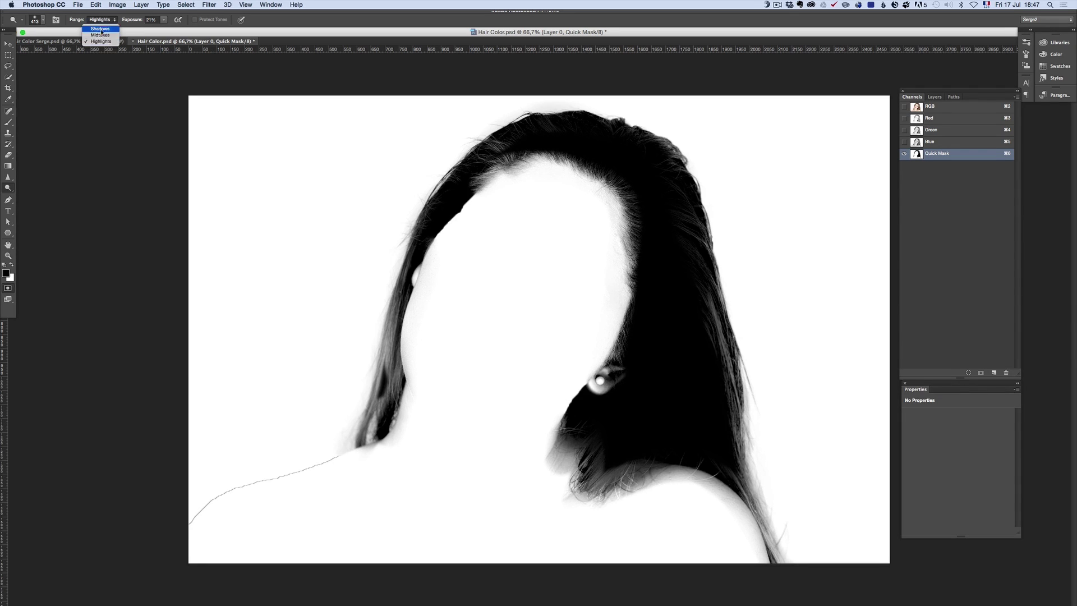
left_click(101, 35)
left_click(103, 21)
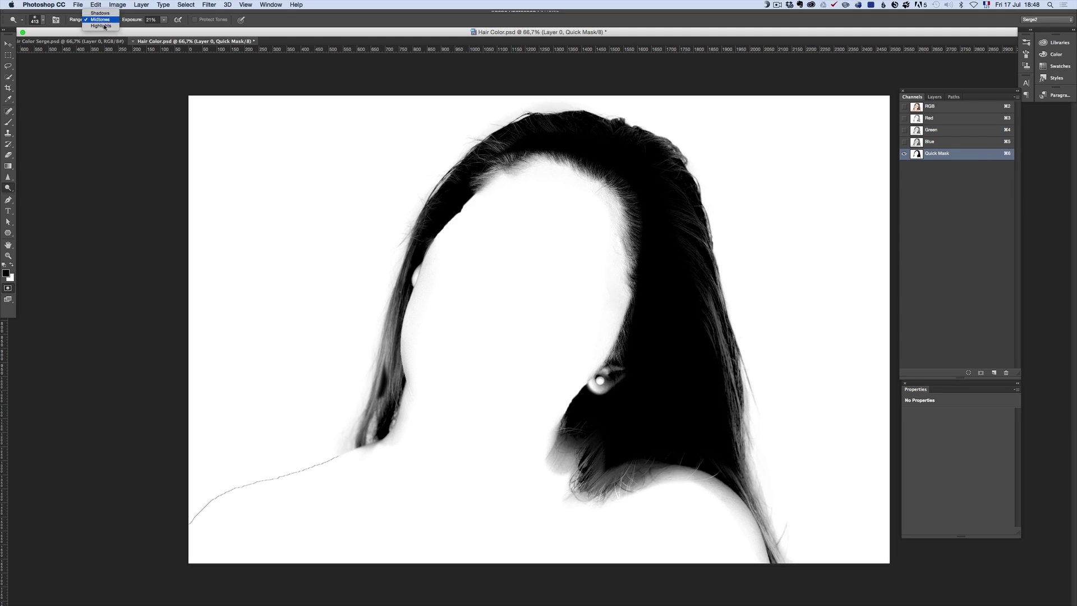
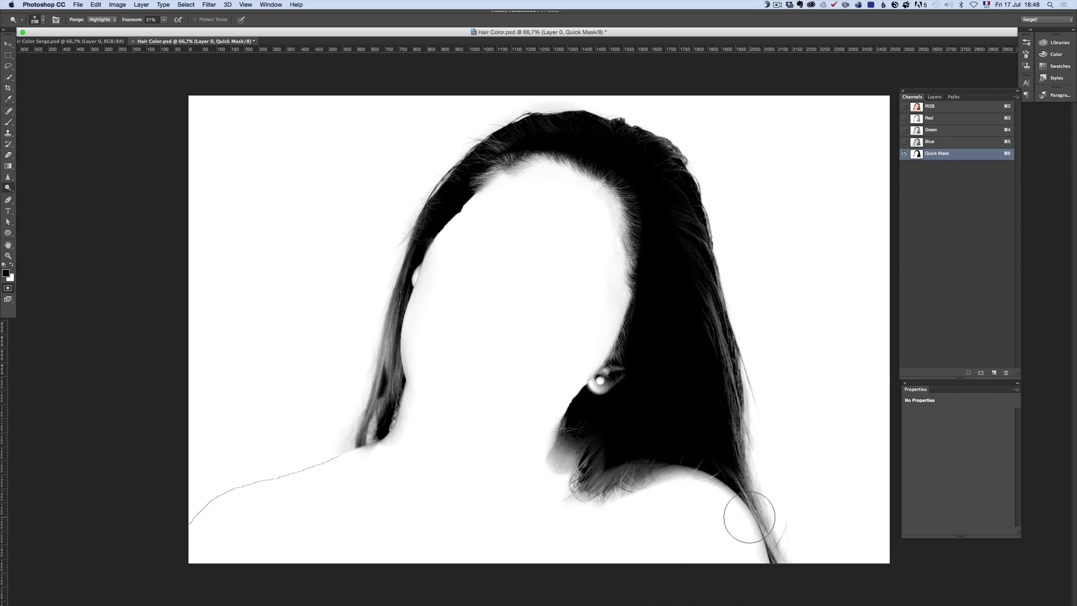
mouse_move(676, 471)
left_mouse_down()
mouse_move(659, 500)
mouse_move(544, 457)
mouse_move(554, 481)
mouse_move(565, 461)
mouse_move(621, 446)
mouse_move(641, 493)
mouse_move(674, 469)
mouse_move(713, 466)
mouse_move(681, 497)
mouse_move(672, 457)
mouse_move(709, 476)
mouse_move(740, 527)
mouse_move(680, 480)
left_mouse_up()
mouse_move(429, 443)
left_mouse_down()
mouse_move(385, 428)
mouse_move(414, 337)
mouse_move(399, 241)
mouse_move(416, 263)
mouse_move(401, 229)
mouse_move(488, 197)
mouse_move(524, 197)
mouse_move(586, 210)
mouse_move(645, 243)
mouse_move(559, 126)
mouse_move(476, 244)
mouse_move(366, 279)
left_mouse_up()
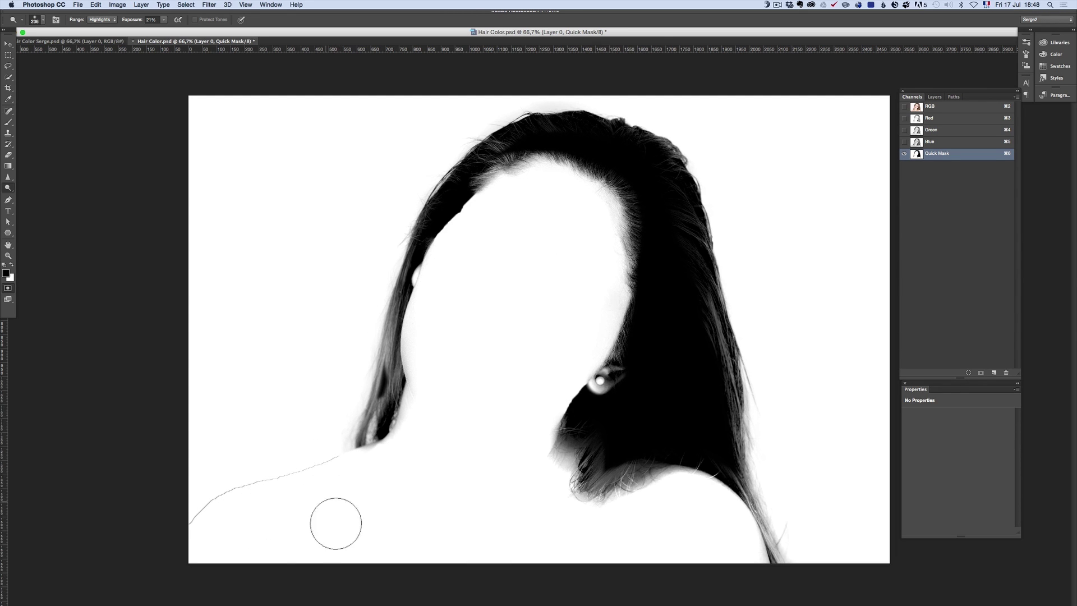
Step: Paint out the thin line along the left shoulder in the mask with a white brush at 100% opacity
left_click(6, 122)
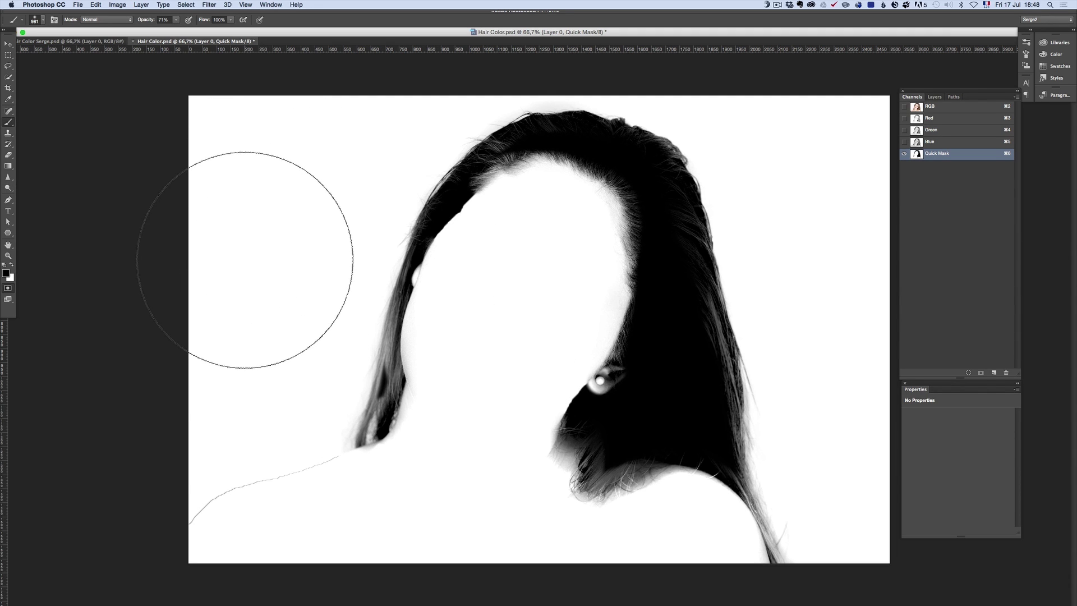
left_click_drag(260, 319, 177, 325)
key("x")
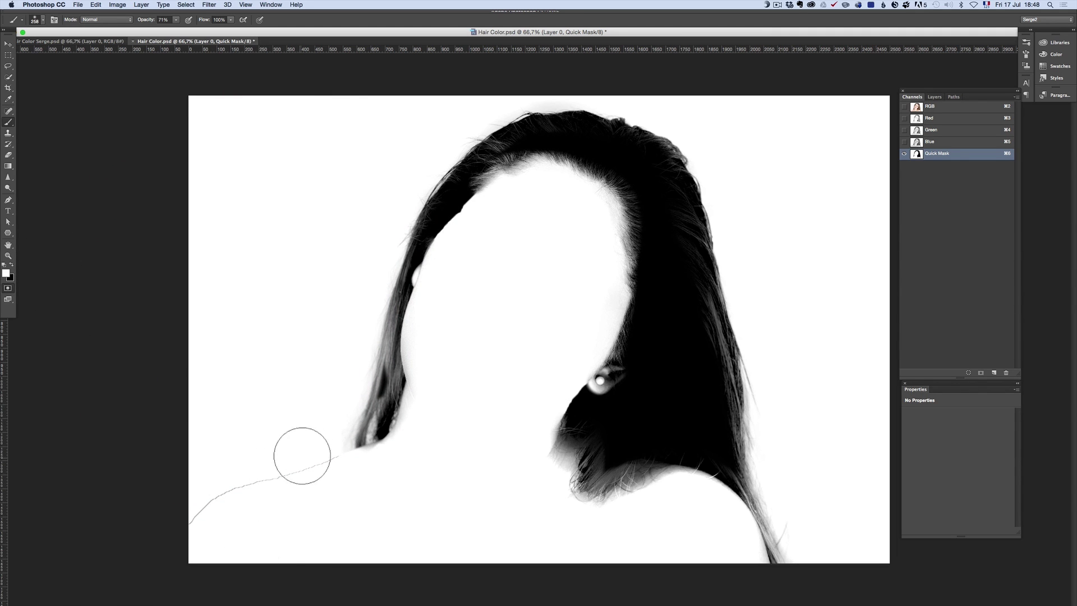
left_click_drag(146, 27, 203, 26)
mouse_move(339, 465)
left_mouse_down()
mouse_move(251, 500)
mouse_move(308, 456)
mouse_move(205, 541)
left_mouse_up()
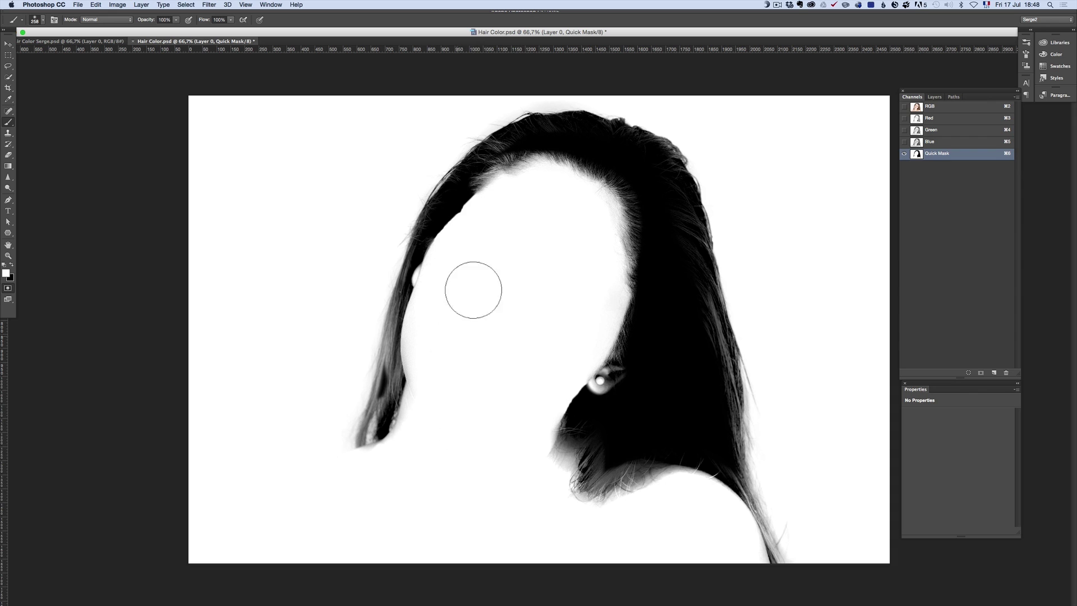
Step: Fill the grey areas inside the left strands, neck lock and right-hand hair in the mask with a small black brush
mouse_move(426, 318)
left_mouse_down()
mouse_move(409, 322)
mouse_move(418, 317)
mouse_move(397, 303)
mouse_move(374, 421)
mouse_move(393, 367)
mouse_move(406, 393)
left_mouse_up()
key("x")
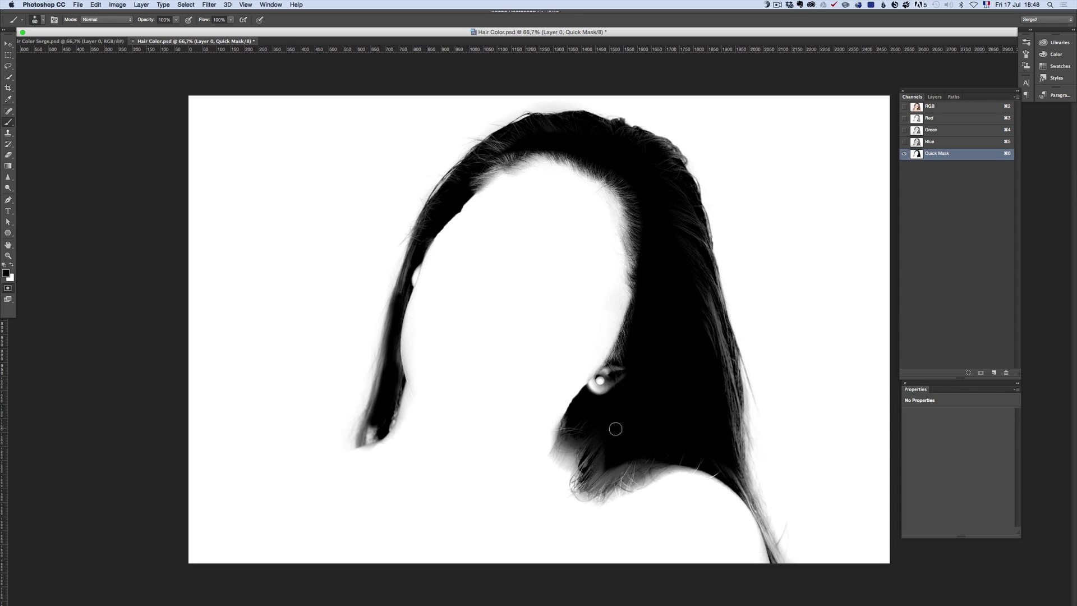
mouse_move(601, 447)
left_mouse_down()
mouse_move(603, 477)
mouse_move(645, 468)
mouse_move(685, 408)
left_mouse_up()
right_click(685, 408)
key("Escape")
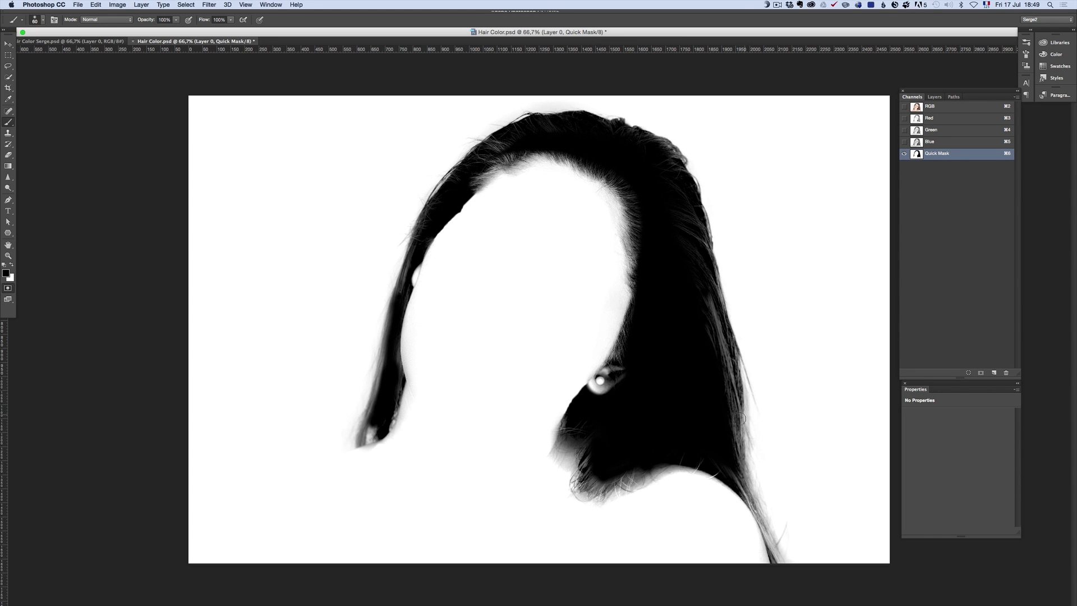
left_click_drag(707, 298, 733, 438)
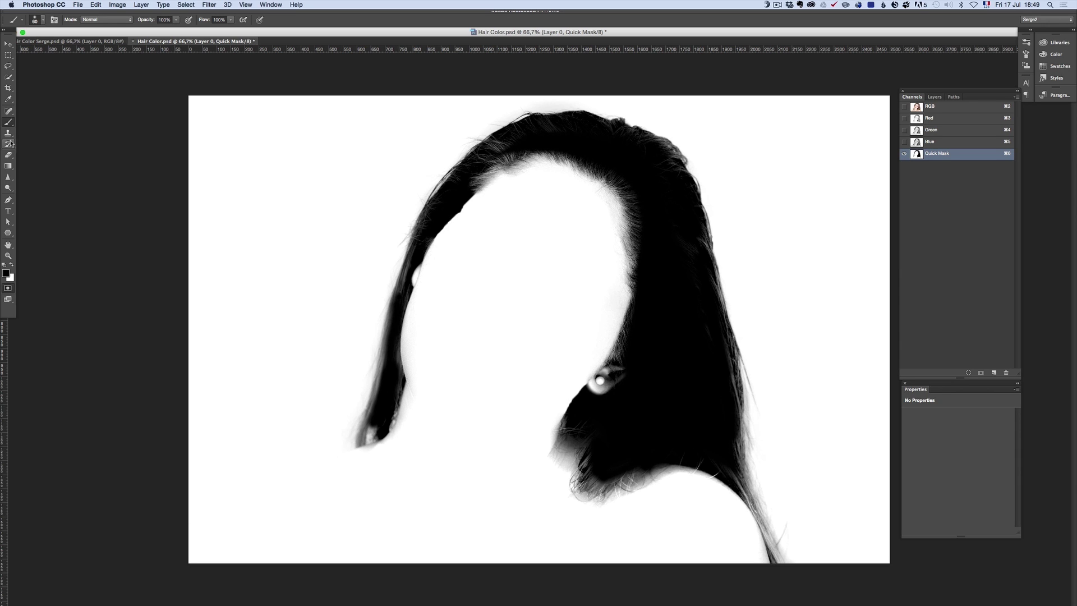
Step: Dodge the mask around the neck lock and shoulder edge, and convert the Quick Mask back to a selection on Layer 0
left_click_drag(7, 188, 29, 188)
mouse_move(563, 450)
left_mouse_down()
mouse_move(584, 497)
mouse_move(644, 472)
mouse_move(693, 470)
mouse_move(735, 511)
left_mouse_up()
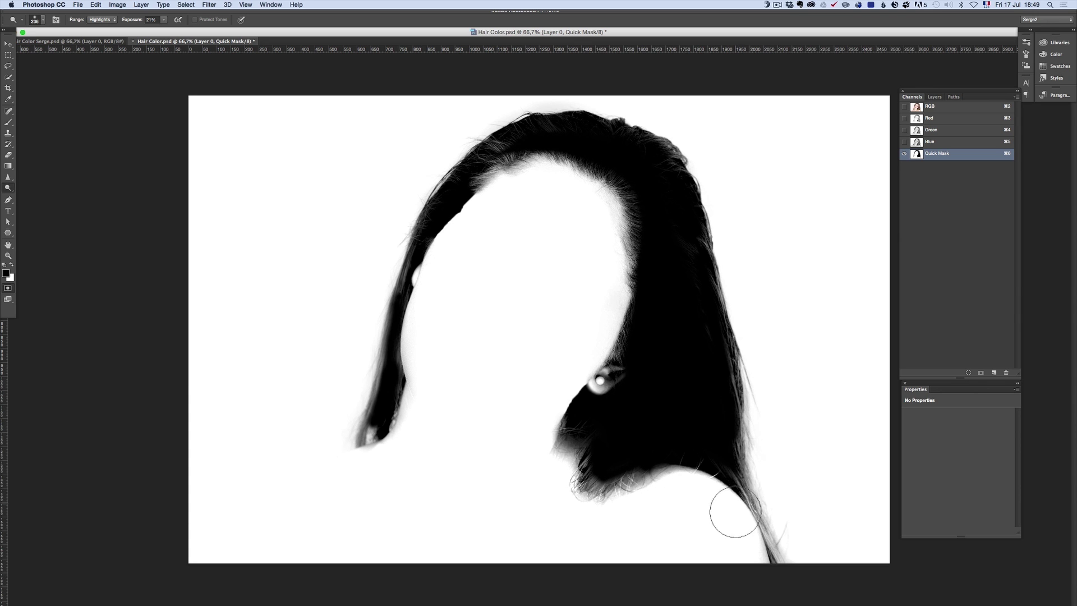
key("q")
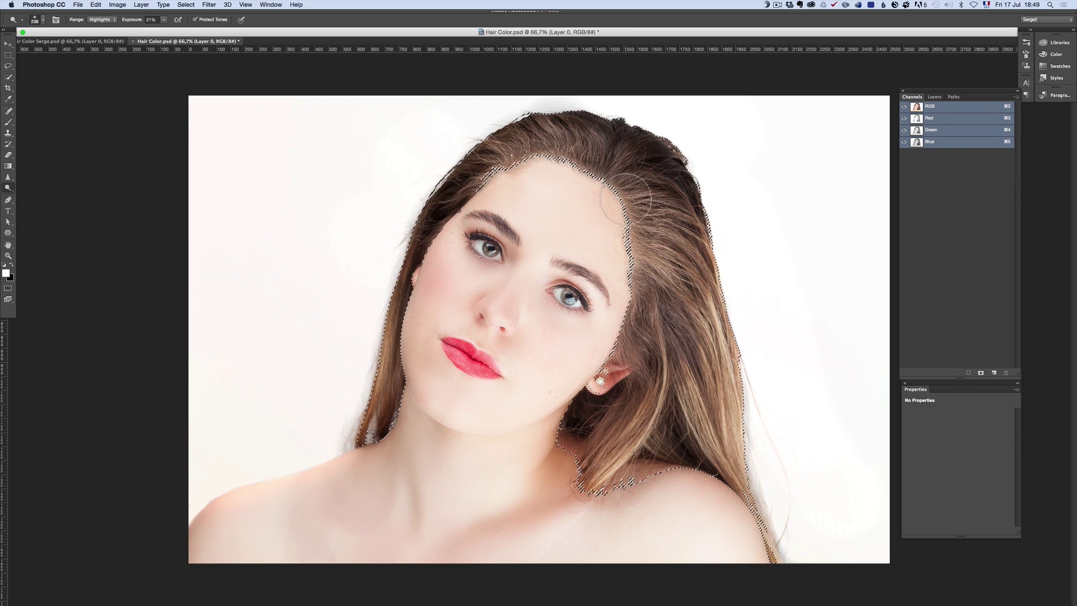
left_click(935, 97)
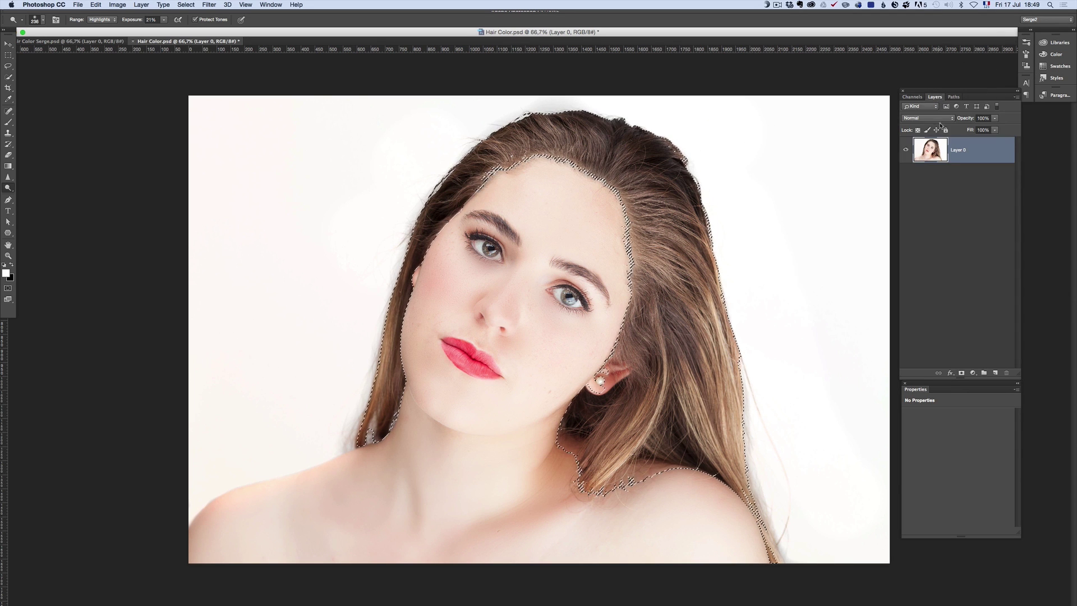
Step: Create a group named Dark Hair above Layer 0 and add a layer mask to it from the hair selection
left_click(984, 374)
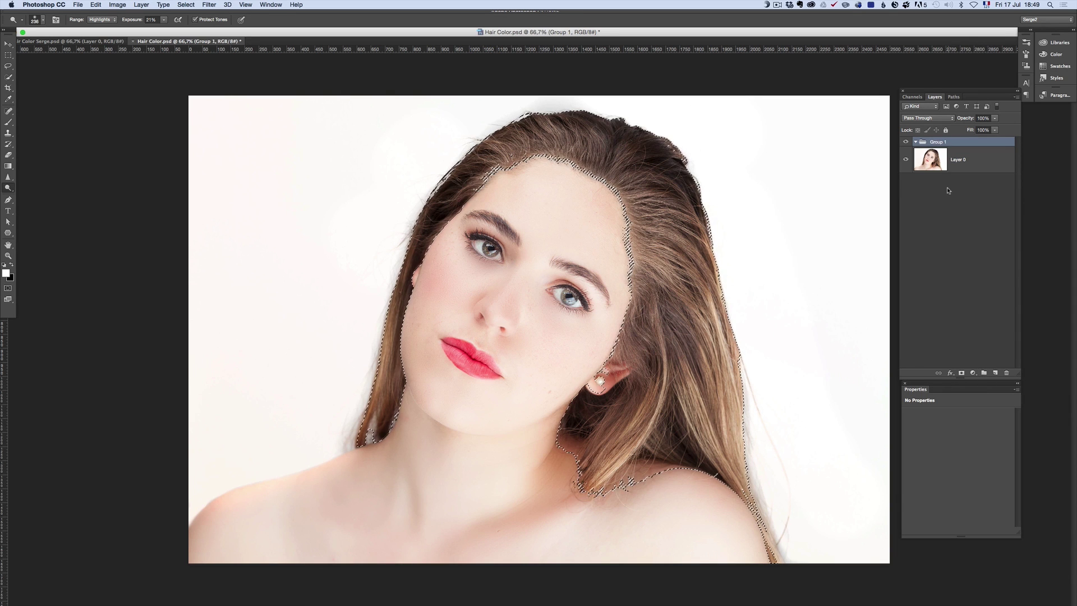
double_click(939, 142)
type("Dark Hair")
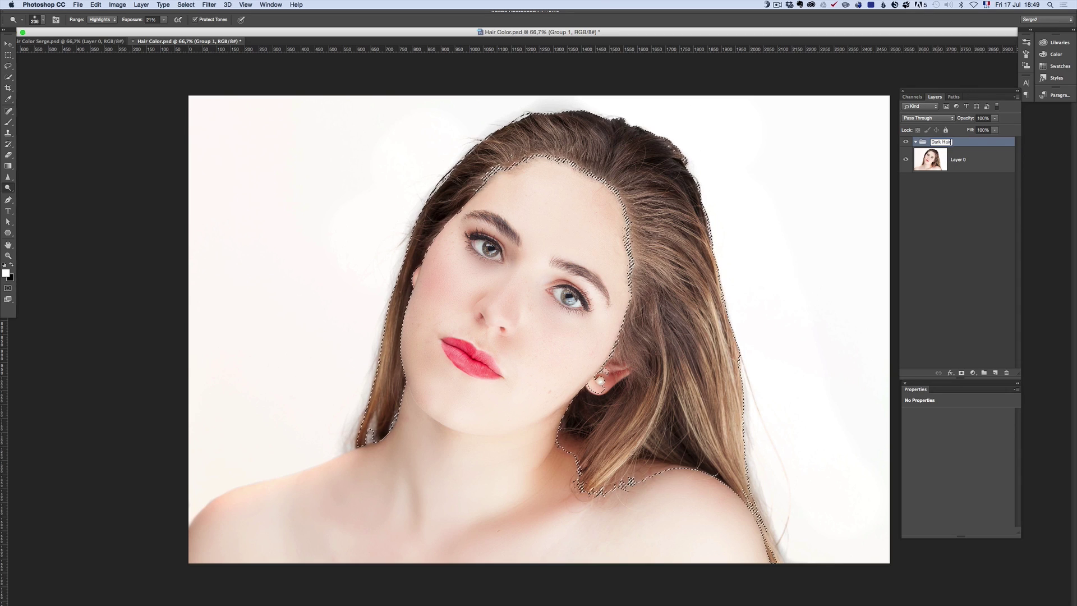
key("Return")
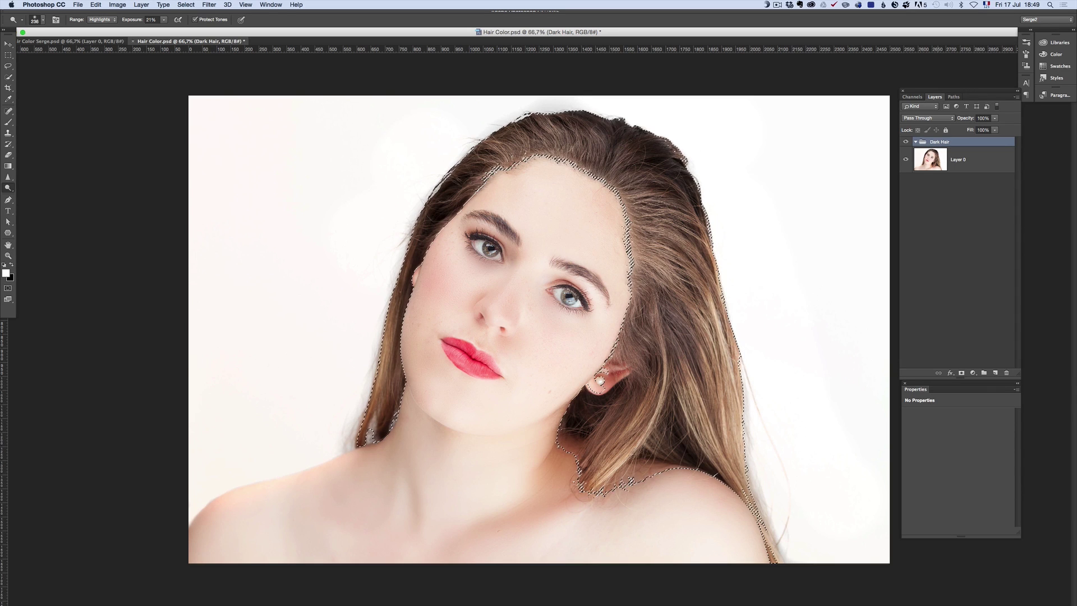
left_click(961, 373)
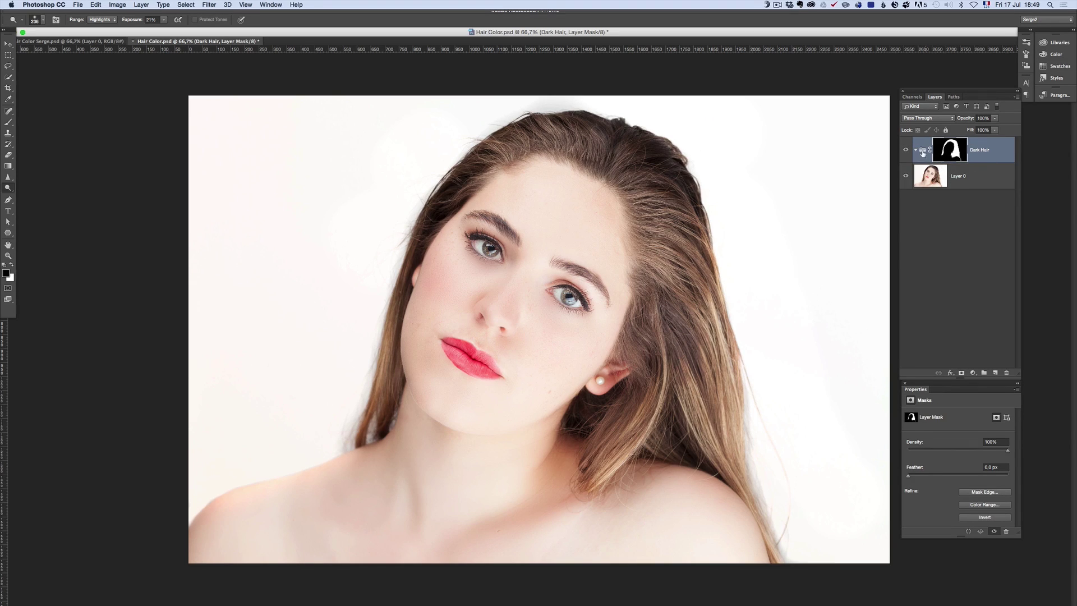
Step: Add a Hue/Saturation adjustment inside the Dark Hair group with Colorize enabled, hue 11 and saturation 25
left_click(975, 173)
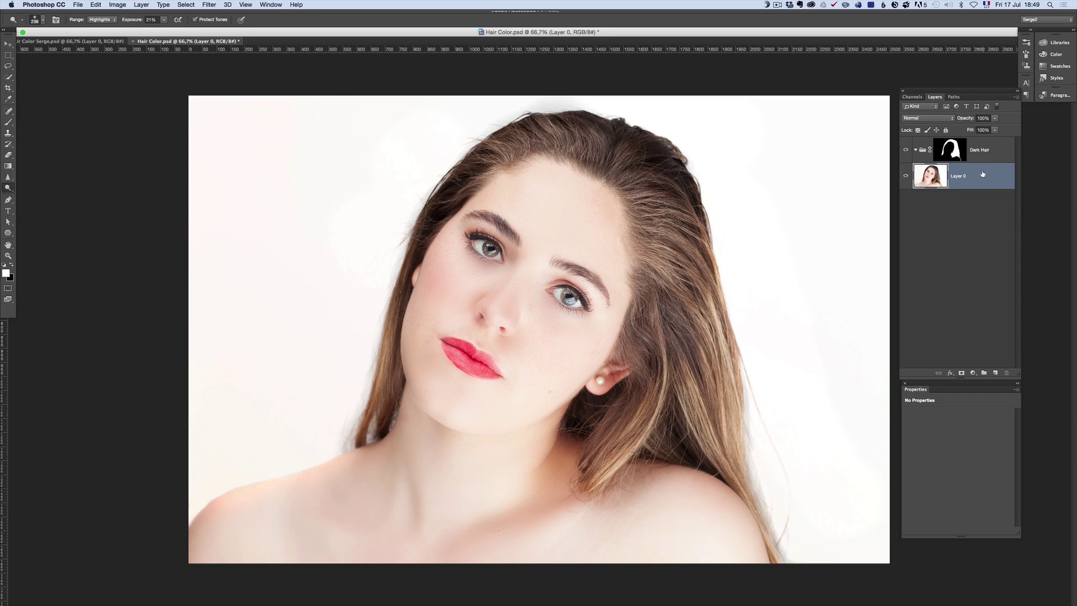
left_click(979, 151)
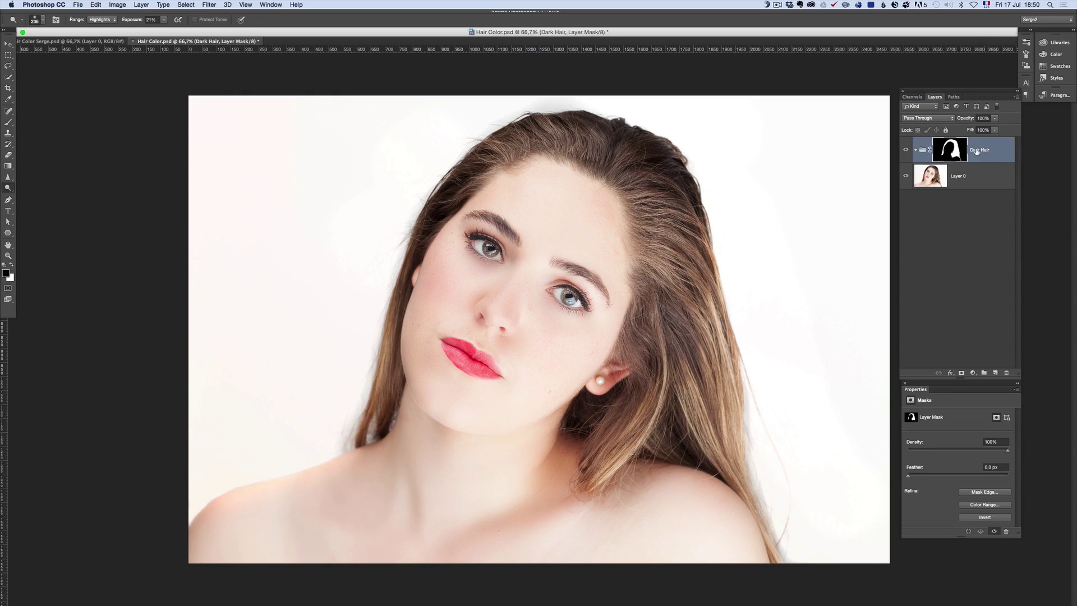
left_click(973, 374)
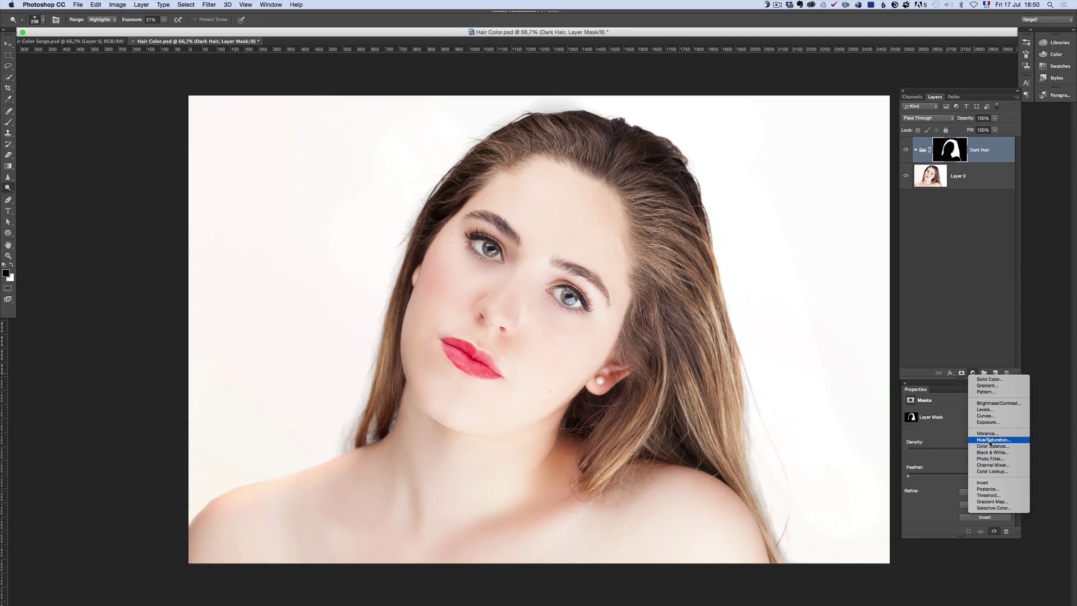
left_click(991, 441)
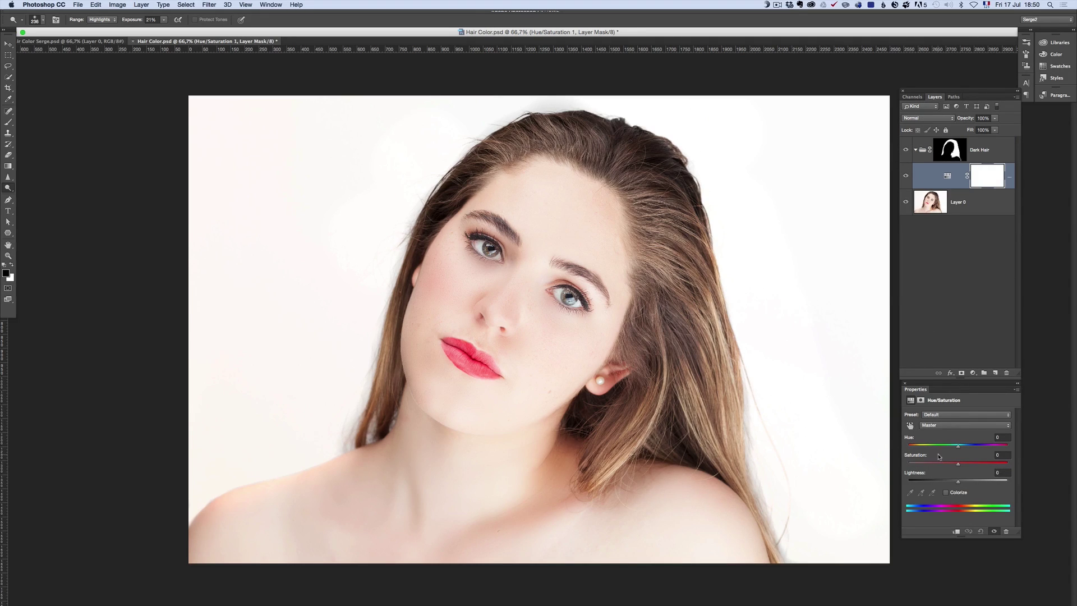
left_click_drag(958, 466, 945, 466)
left_click_drag(959, 447, 918, 447)
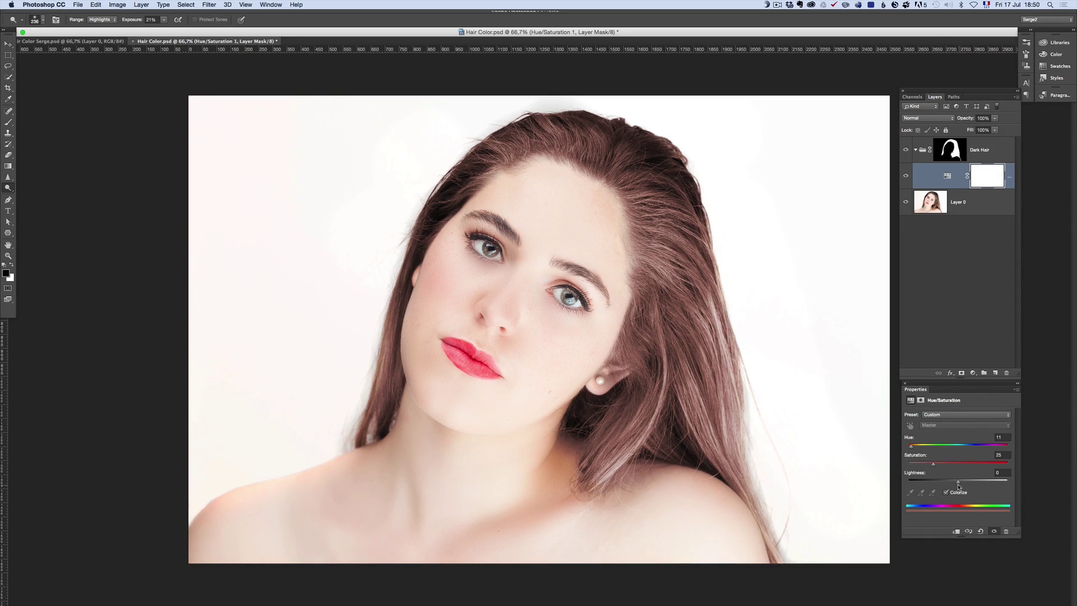
Step: Try a lightness of -49 in the Hue/Saturation adjustment, reset it to 0, and compare the hair with and without the adjustment
left_click_drag(958, 483, 934, 484)
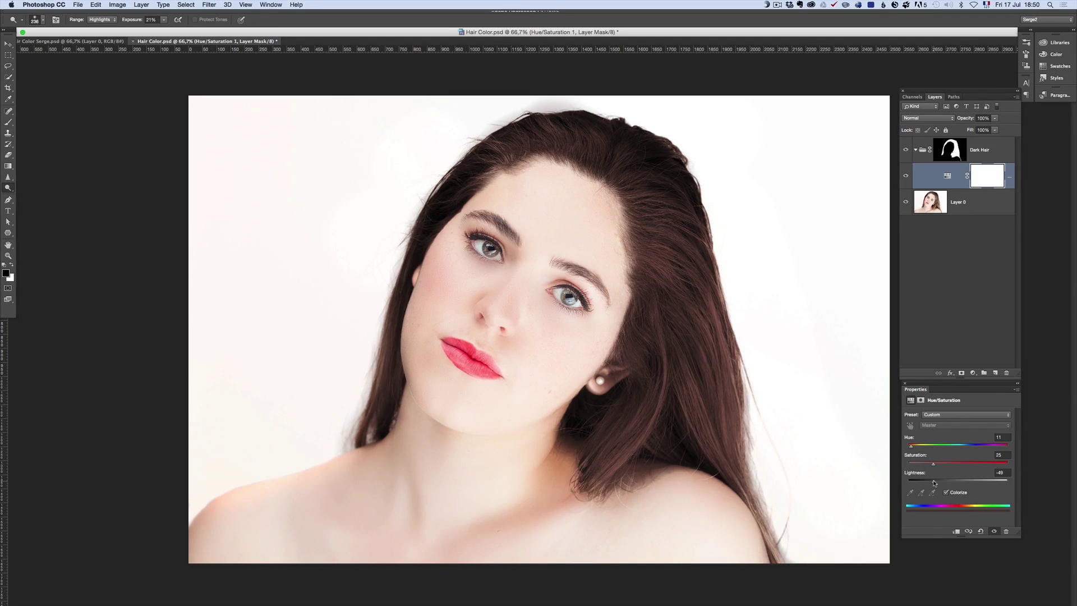
left_click(1001, 472)
type("0")
key("Return")
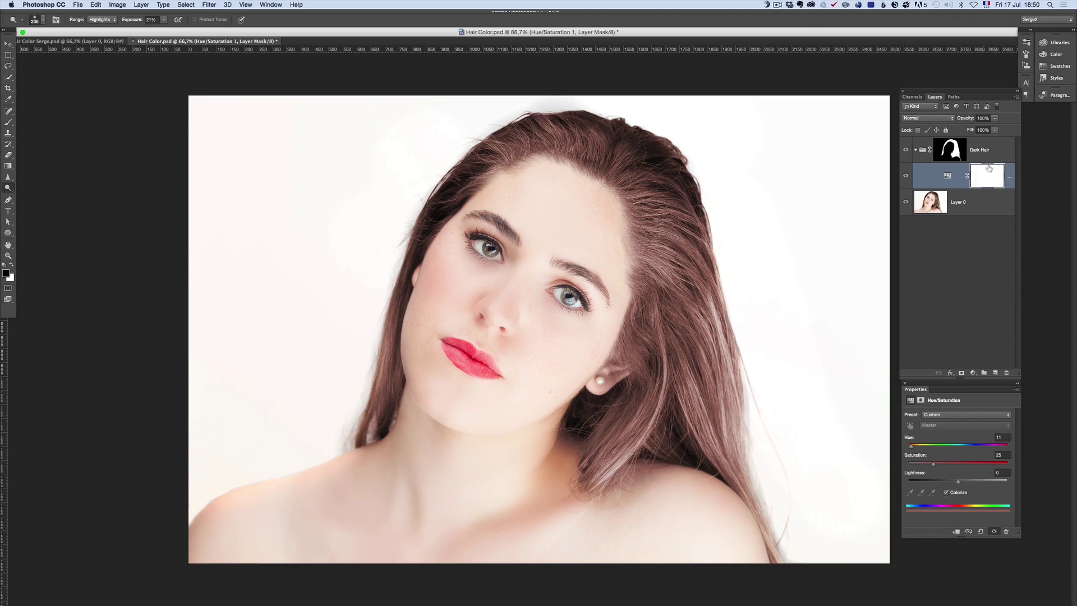
left_click(906, 176)
left_click(906, 176)
Step: Add a Curves adjustment above Hue/Saturation in the Dark Hair group and pull its midtones down to darken the hair
left_click(973, 374)
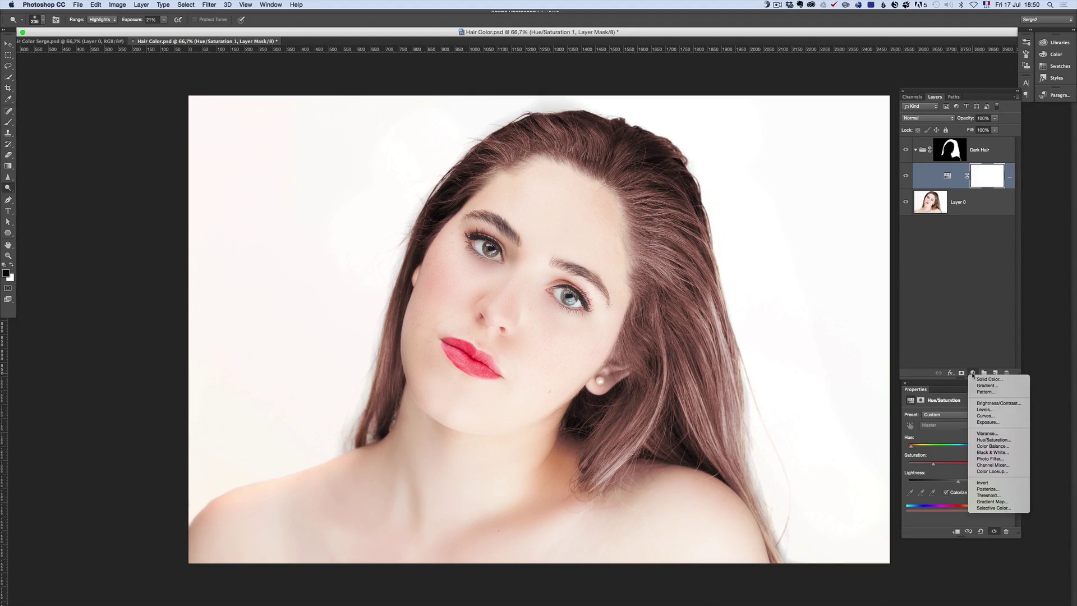
left_click(984, 404)
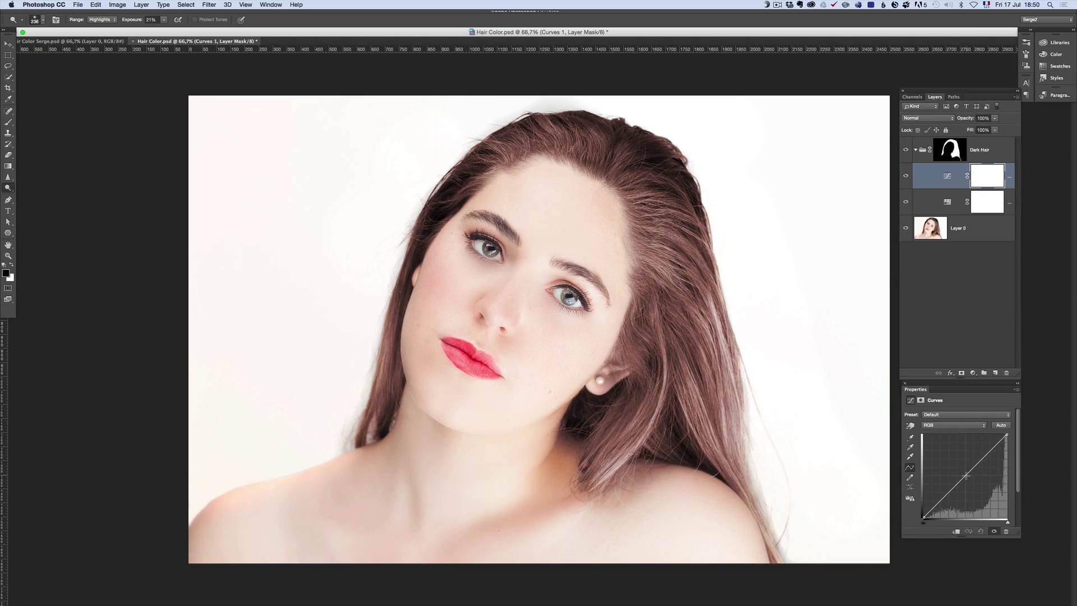
left_click_drag(964, 475, 977, 486)
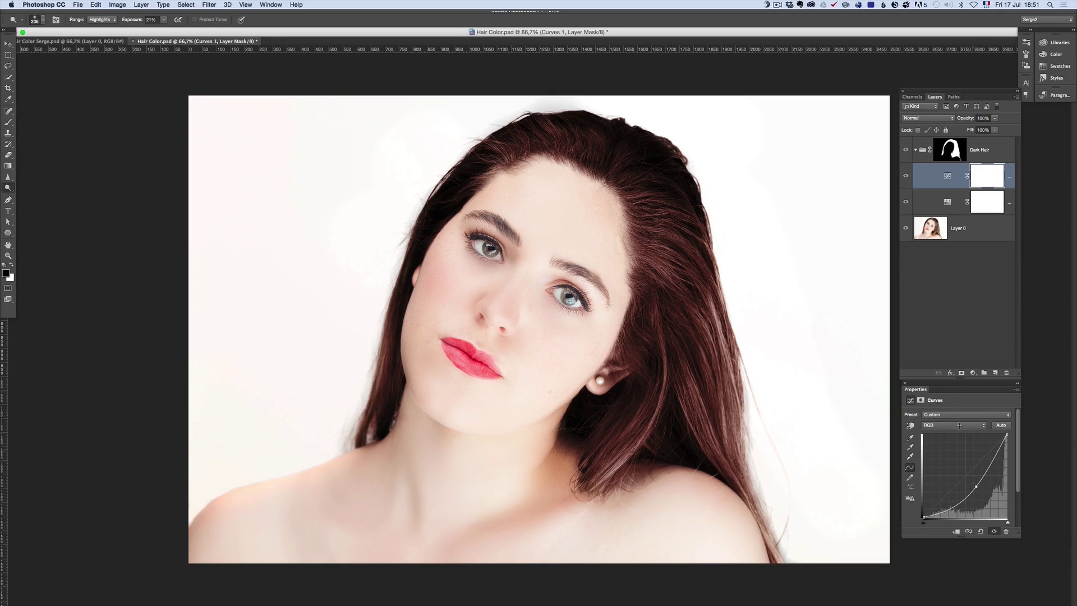
Step: Set the Hue/Saturation adjustment to hue 21 and saturation 8, and lower the Curves midtone point slightly
left_click(931, 202)
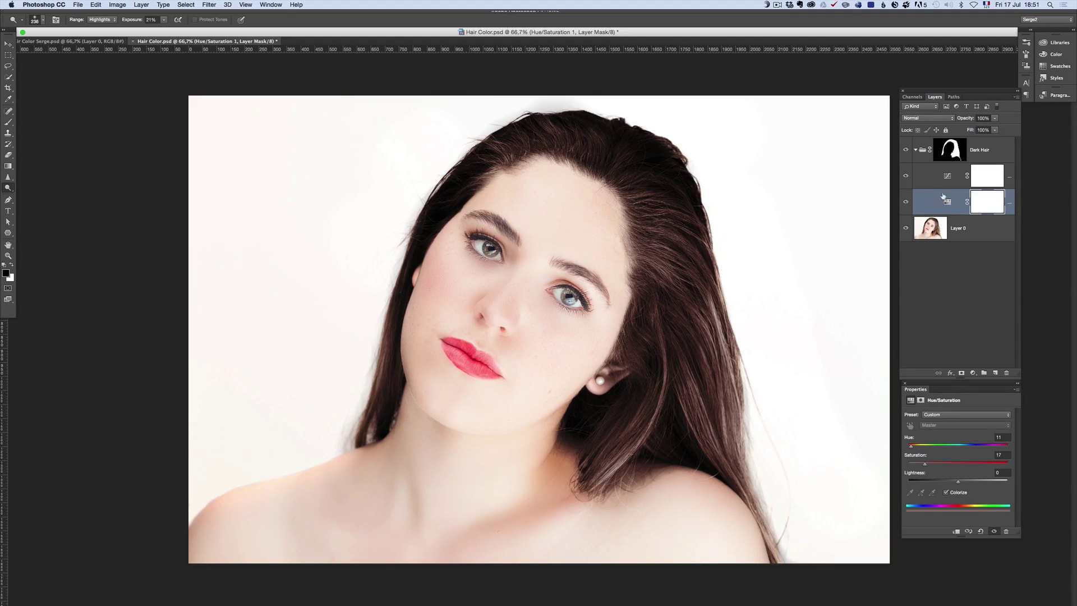
left_click(928, 175)
left_click_drag(977, 487, 978, 491)
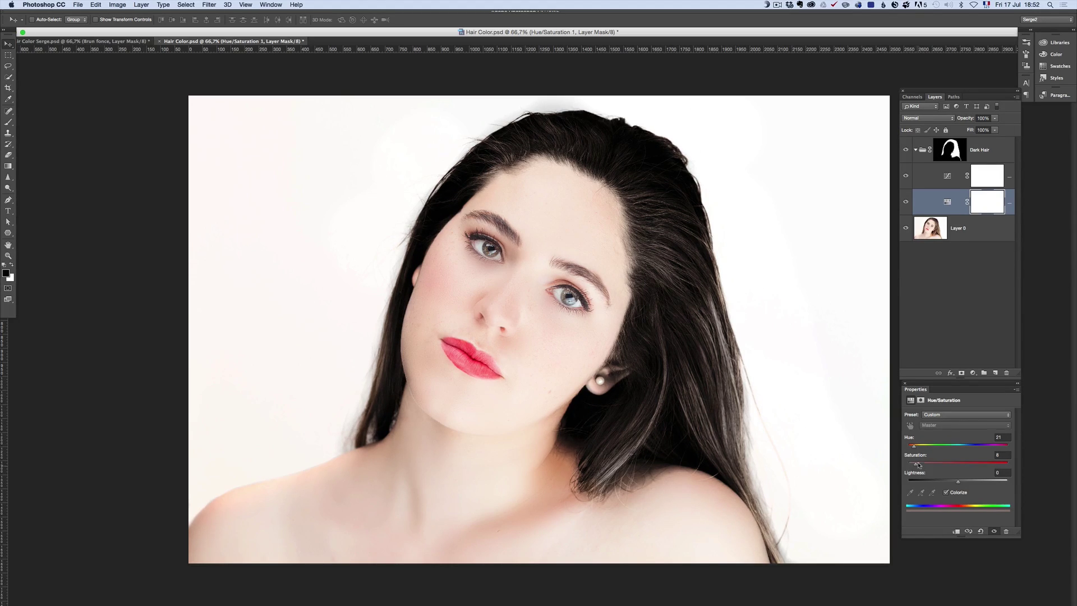
Step: Try a lighter and a darker midtone position on the Curves adjustment
left_click(936, 177)
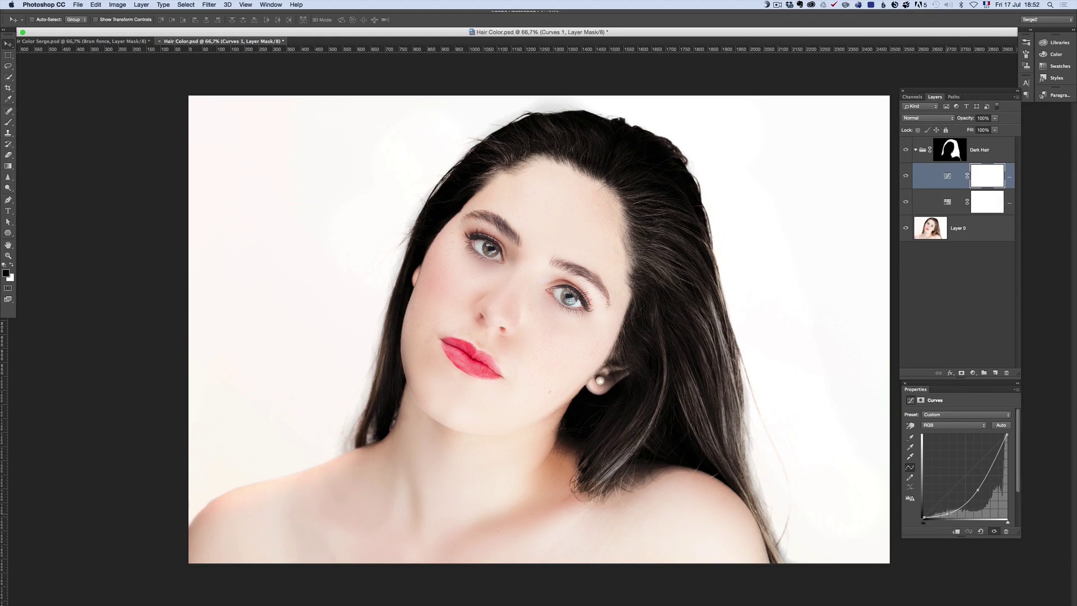
left_click_drag(978, 491, 977, 484)
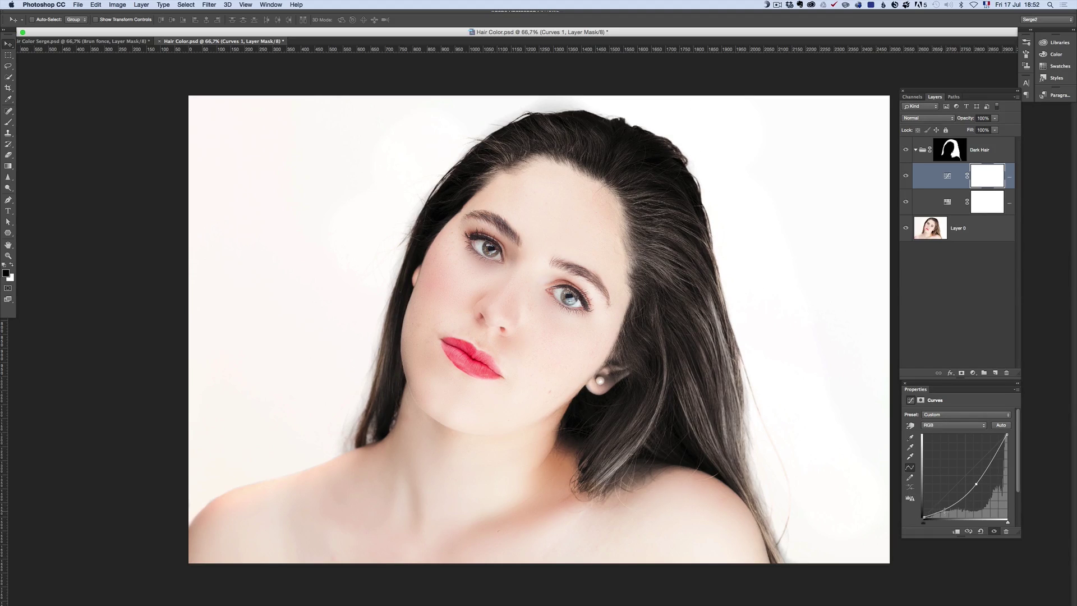
left_click_drag(976, 485, 978, 490)
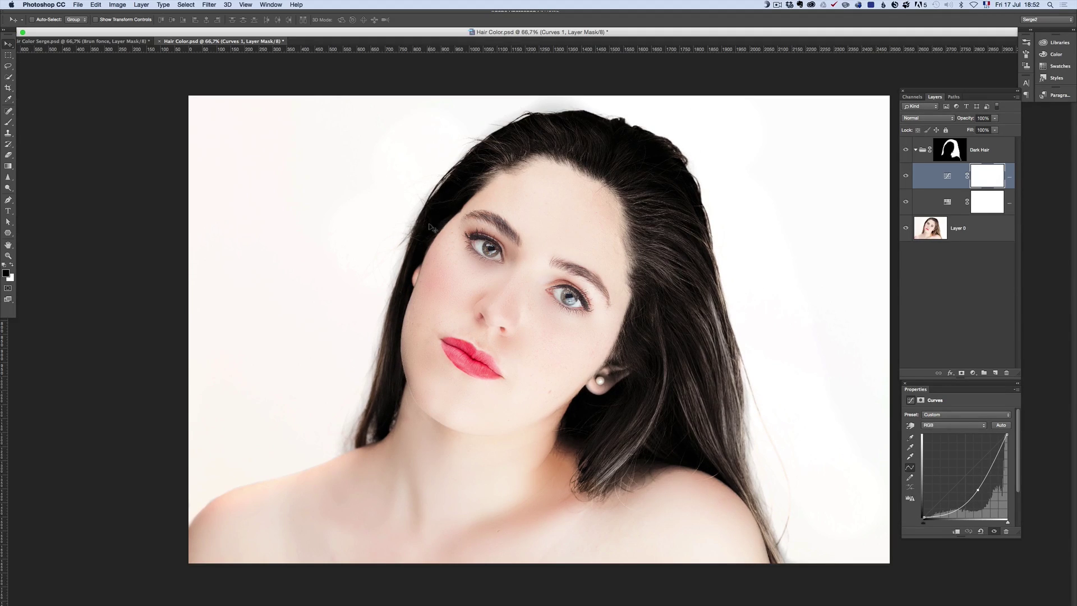
Step: Reshape the Curves adjustment with an added shadow point and a lowered midtone point to keep detail in the dark hair
left_click_drag(978, 490, 968, 474)
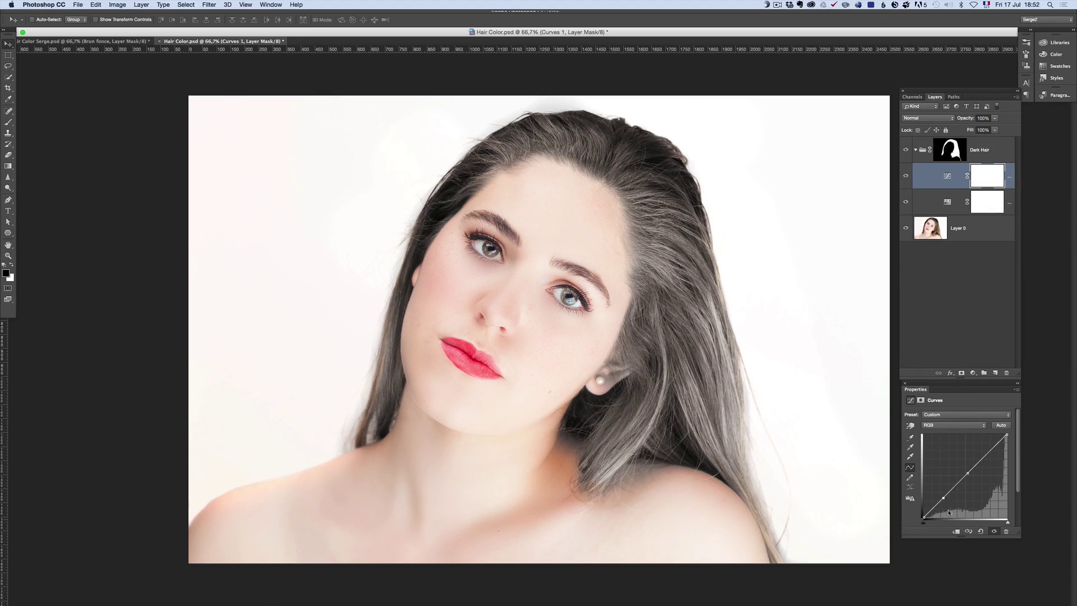
mouse_move(967, 475)
left_mouse_down()
mouse_move(946, 500)
mouse_move(978, 485)
left_mouse_up()
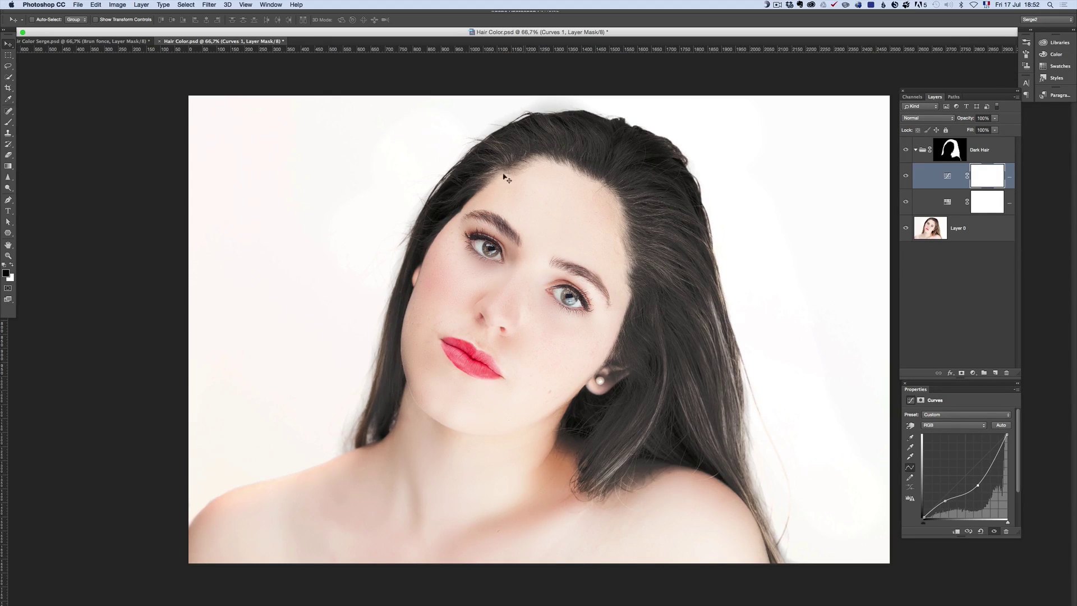
left_click_drag(946, 501, 946, 505)
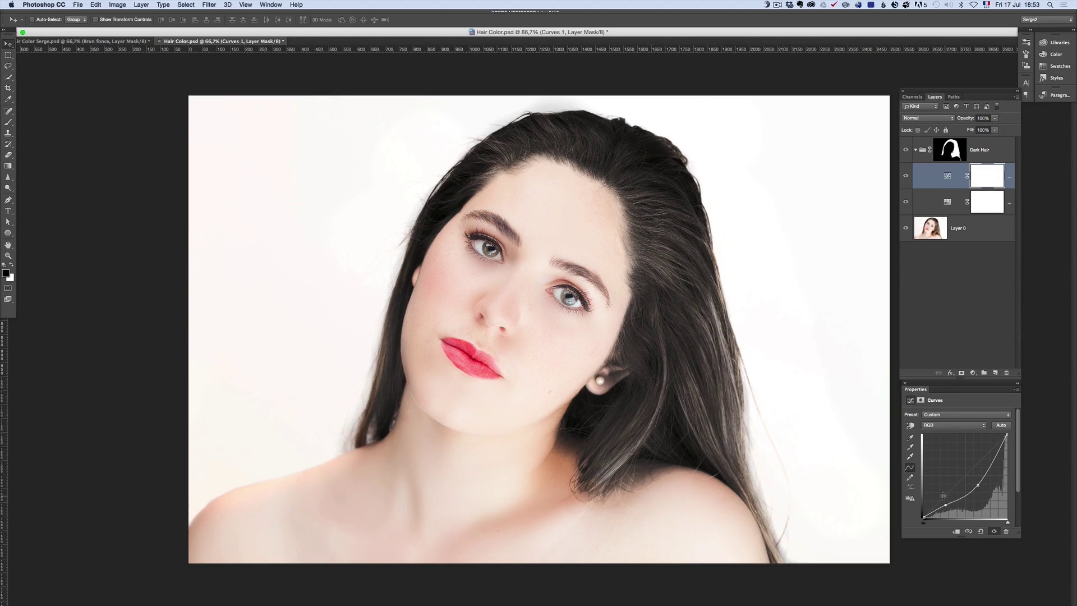
left_click_drag(979, 485, 978, 485)
Step: Paint over the large hair section beside the ear in Quick Mask with a soft brush and convert it to a selection
key("q")
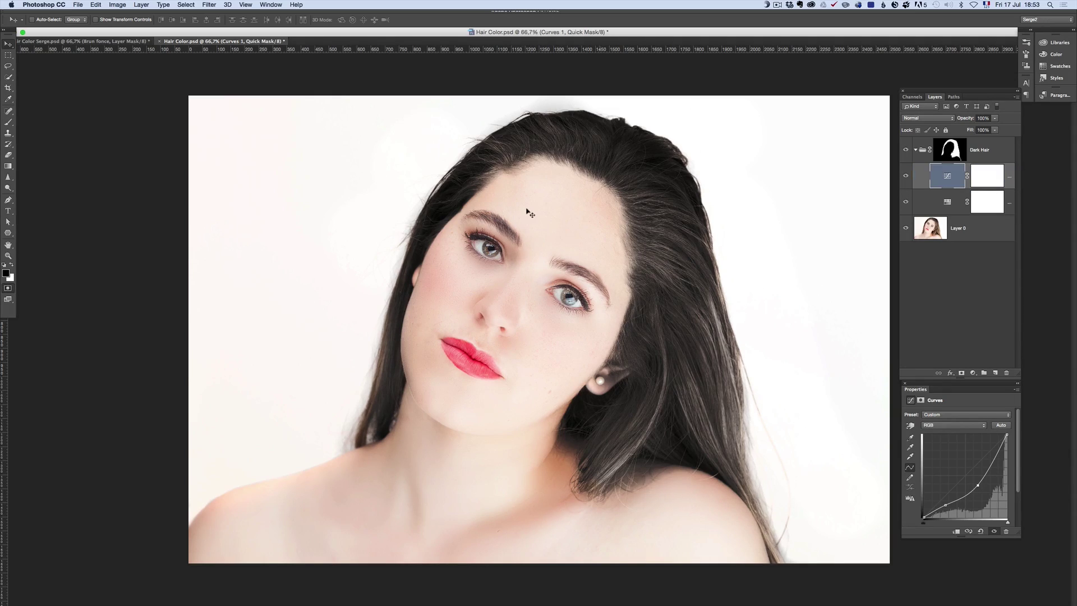
key("b")
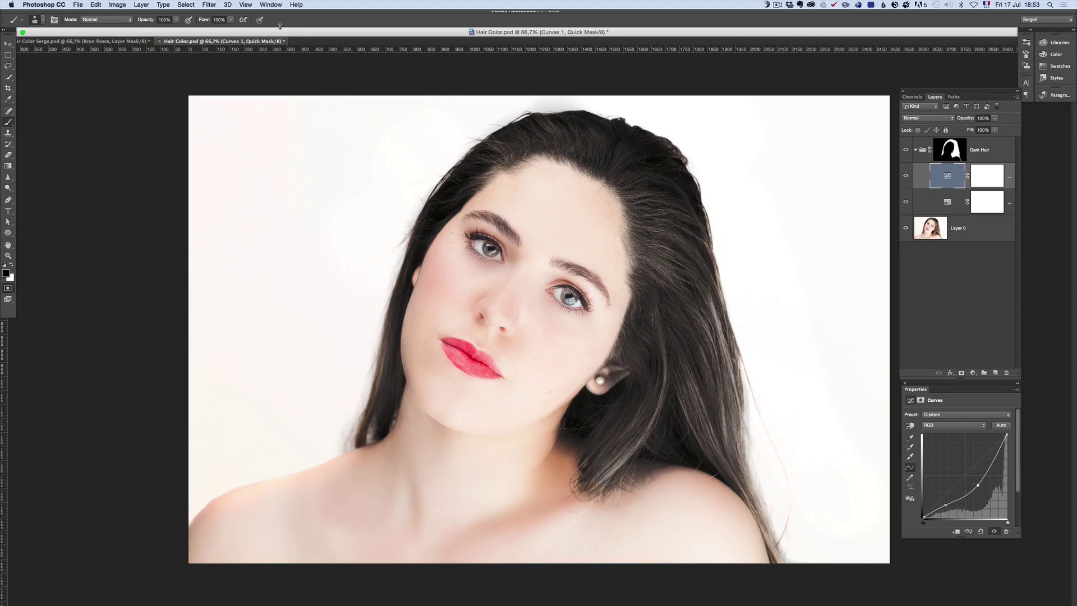
left_click_drag(564, 248, 614, 256)
mouse_move(648, 207)
left_mouse_down()
mouse_move(677, 393)
mouse_move(652, 213)
mouse_move(663, 311)
mouse_move(685, 324)
mouse_move(689, 299)
mouse_move(717, 384)
mouse_move(714, 348)
mouse_move(727, 433)
mouse_move(643, 387)
mouse_move(616, 466)
mouse_move(651, 419)
mouse_move(704, 433)
mouse_move(747, 481)
mouse_move(702, 379)
mouse_move(660, 211)
mouse_move(647, 419)
mouse_move(606, 481)
mouse_move(648, 349)
mouse_move(675, 321)
mouse_move(728, 383)
left_mouse_up()
key("q")
key("x")
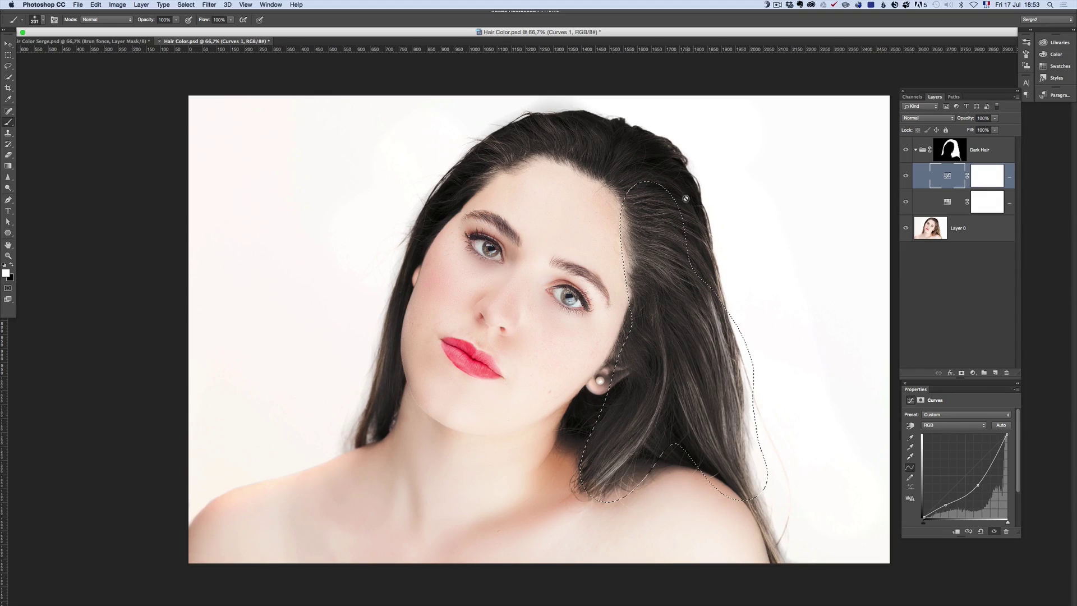
Step: Add a second Curves adjustment limited to the selected hair section and pull its midtones down to darken it
left_click(973, 374)
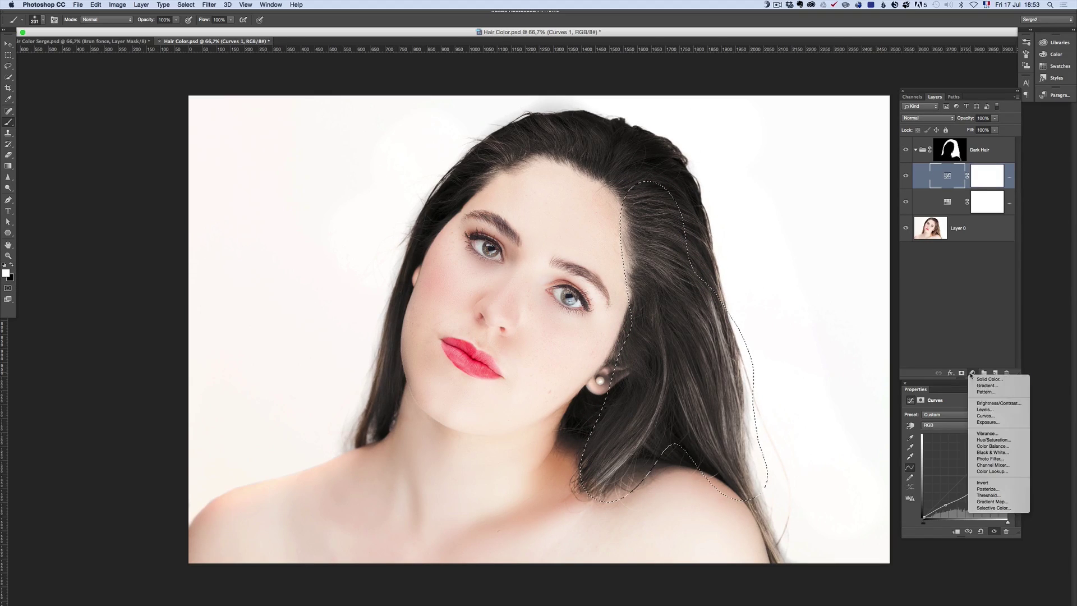
left_click(981, 415)
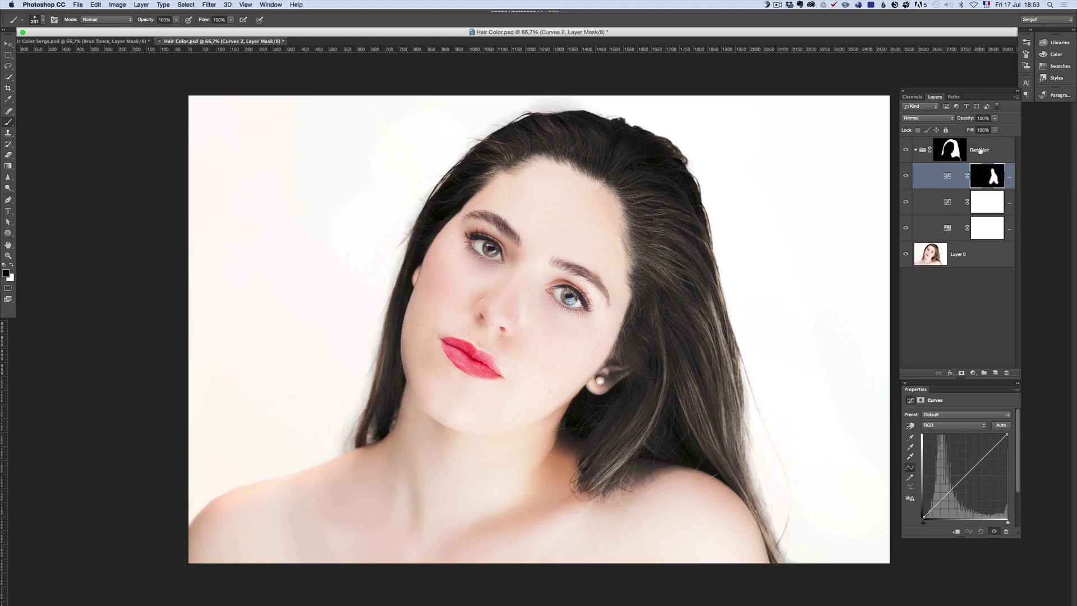
left_click(969, 476)
left_click_drag(969, 476, 974, 481)
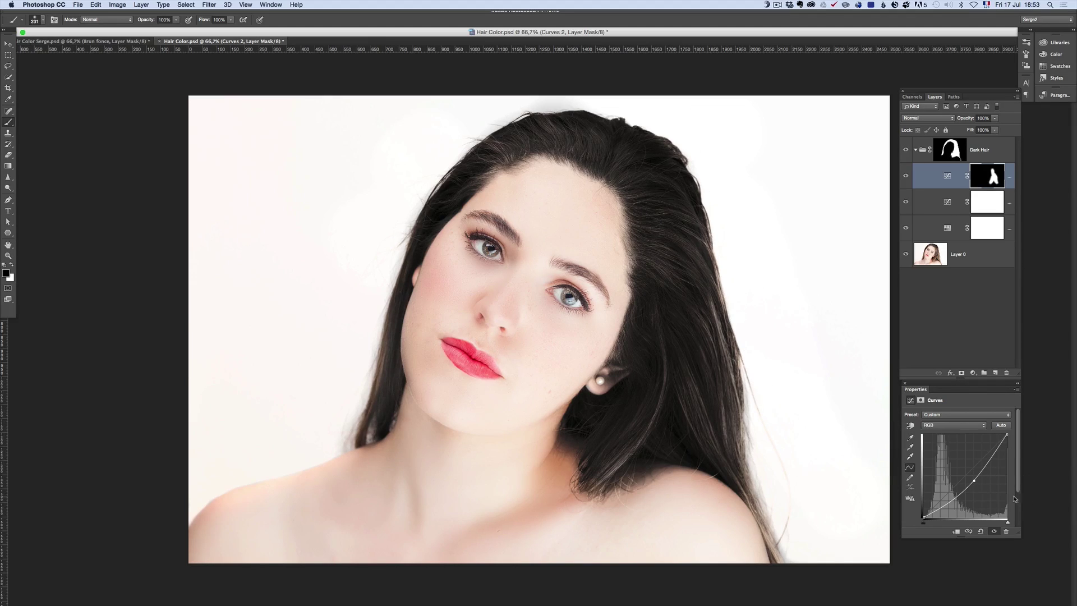
left_click_drag(974, 481, 976, 484)
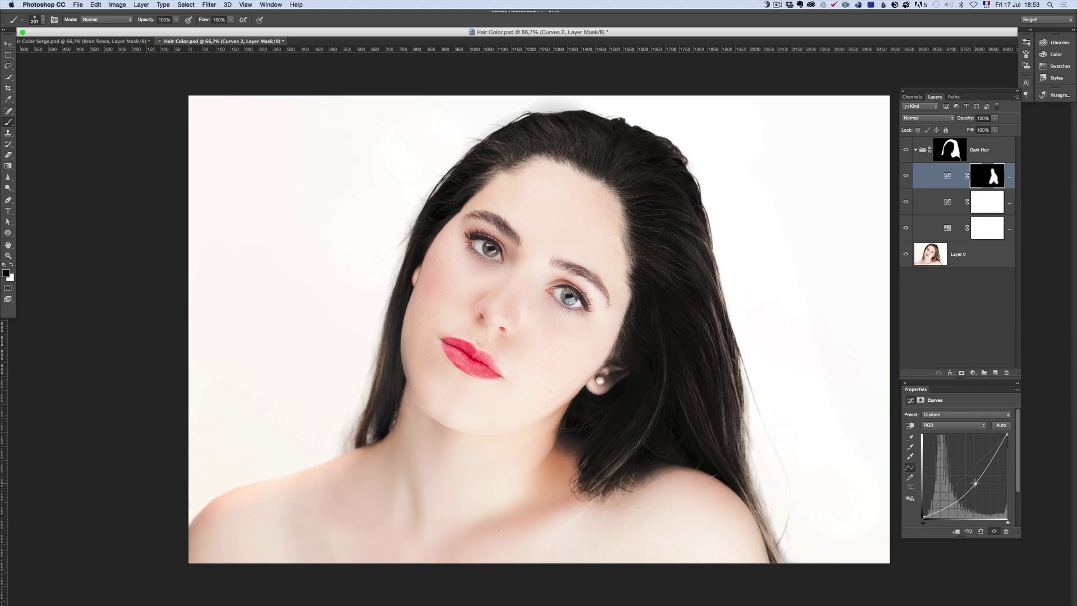
Step: Collapse the Dark Hair group, compare the image with and without it, and leave the group hidden
left_click(915, 150)
left_click(906, 150)
left_click(906, 150)
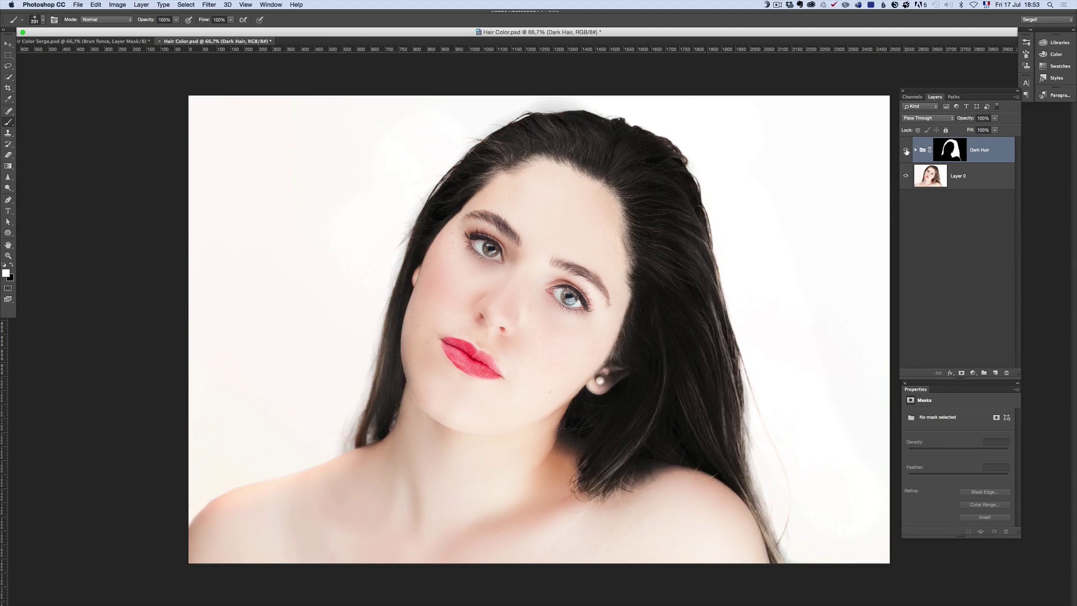
left_click(906, 151)
left_click(906, 150)
left_click(907, 150)
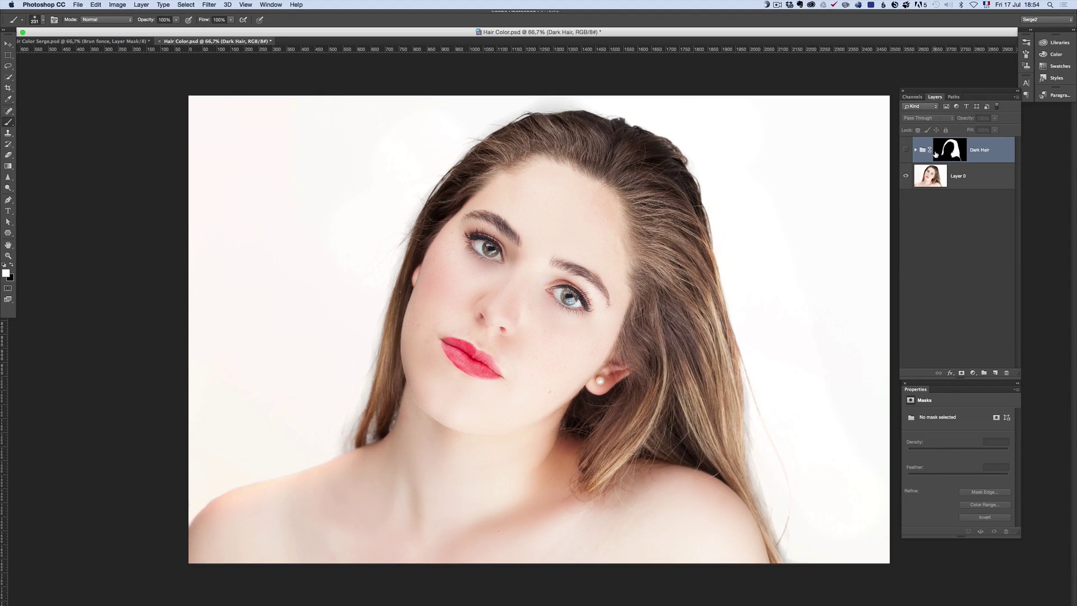
Step: Load the Dark Hair group's mask as a selection and create a new group named Platinium above it
left_click(952, 149, "super")
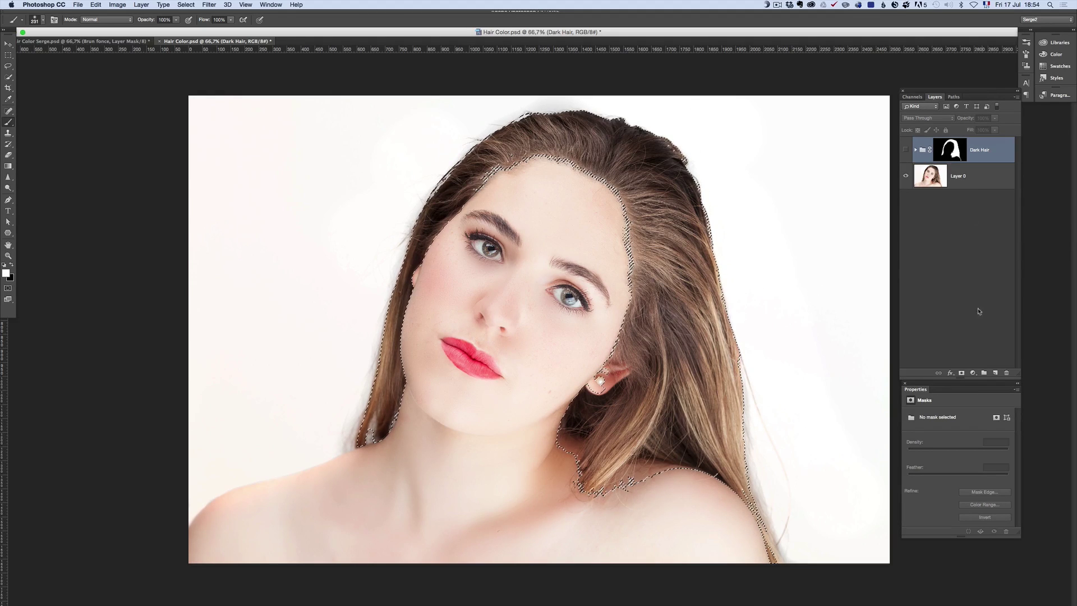
left_click(984, 372)
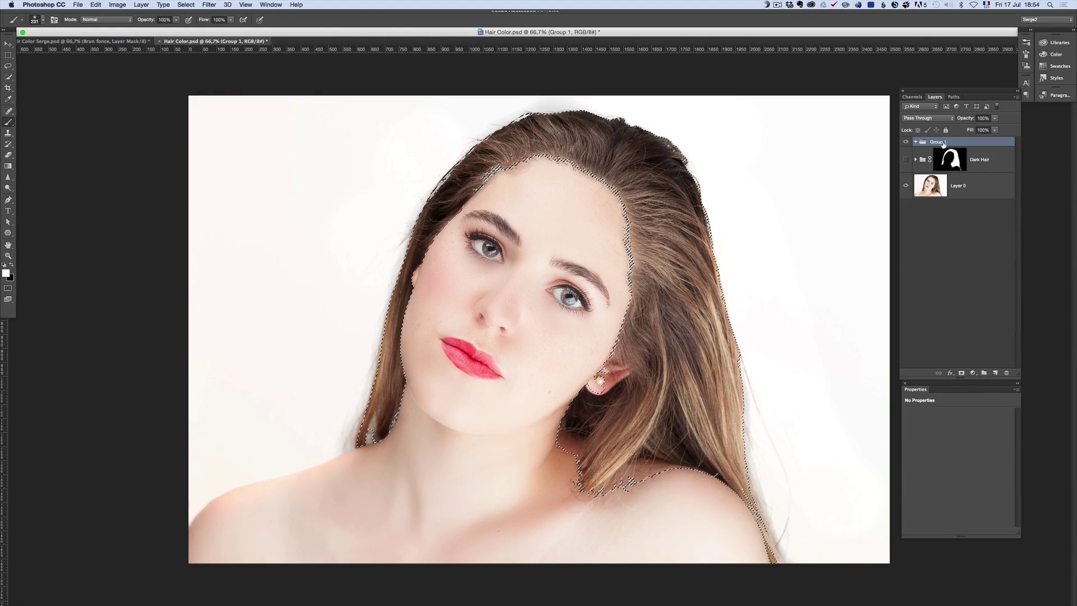
double_click(943, 143)
type("Pla")
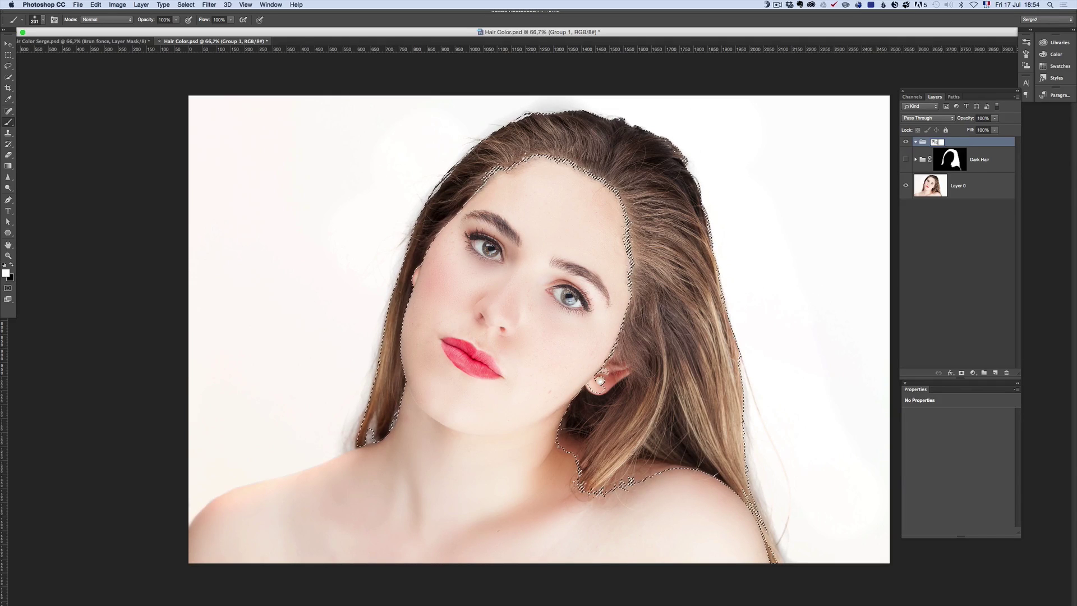
type("tinium")
key("Return")
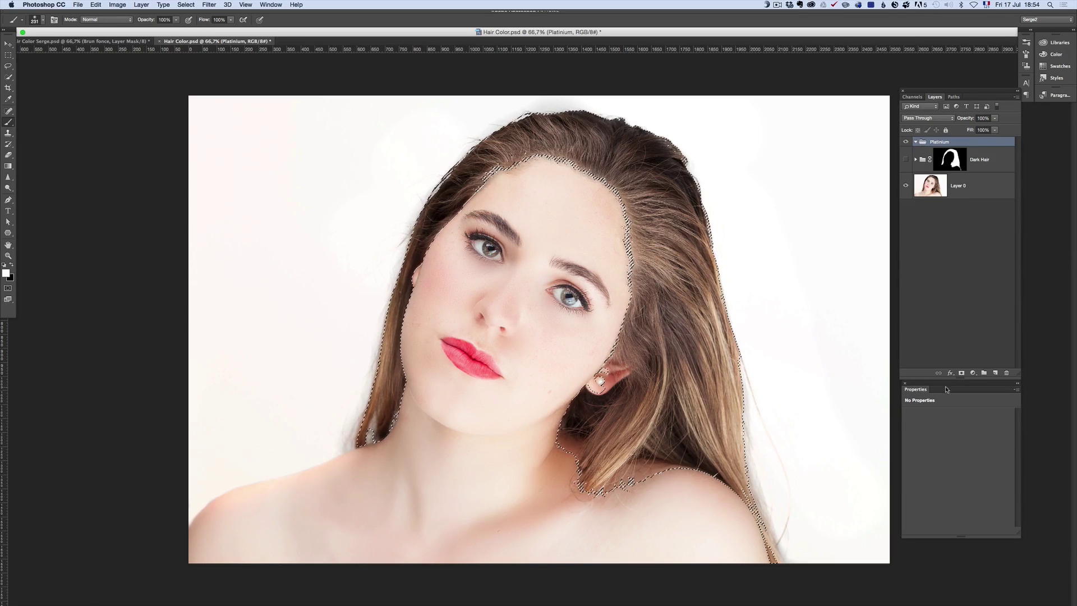
Step: Mask the Platinium group with the hair selection and add a Curves adjustment inside it with the black point and midtones raised
left_click(962, 374)
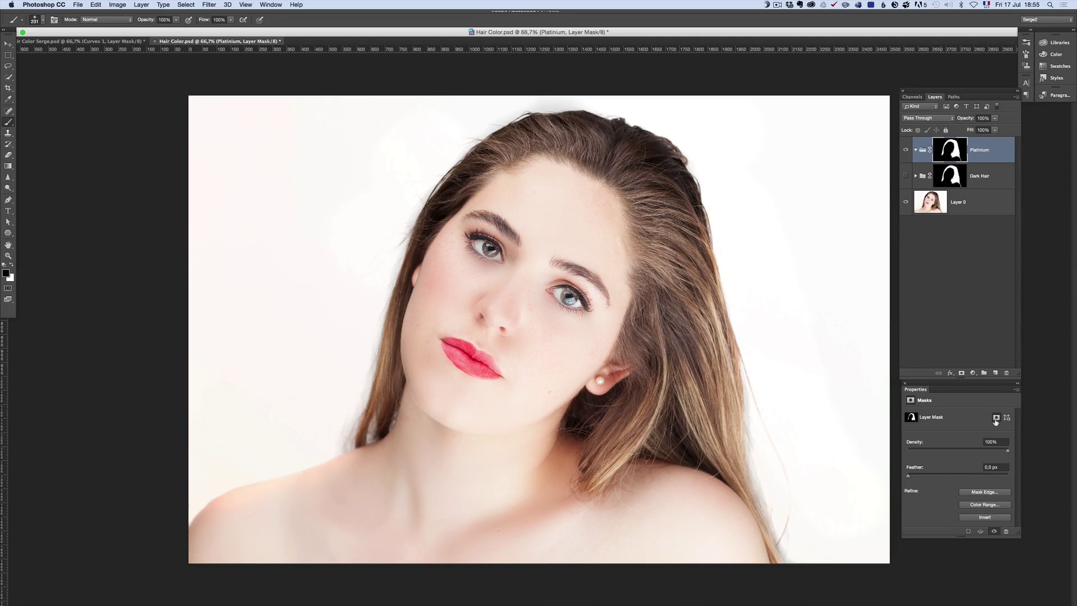
left_click(974, 373)
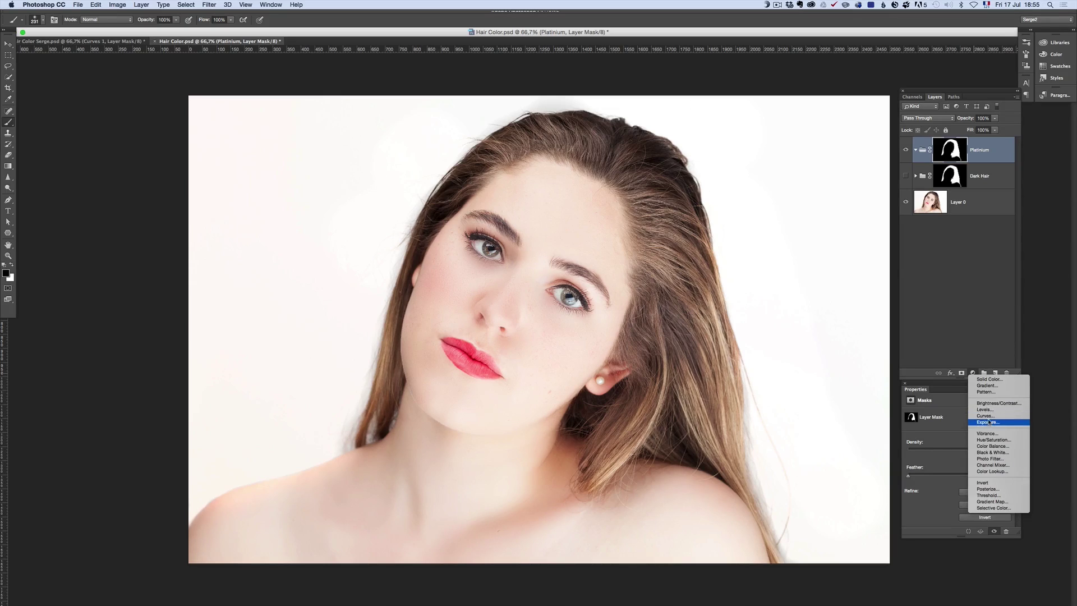
left_click(989, 418)
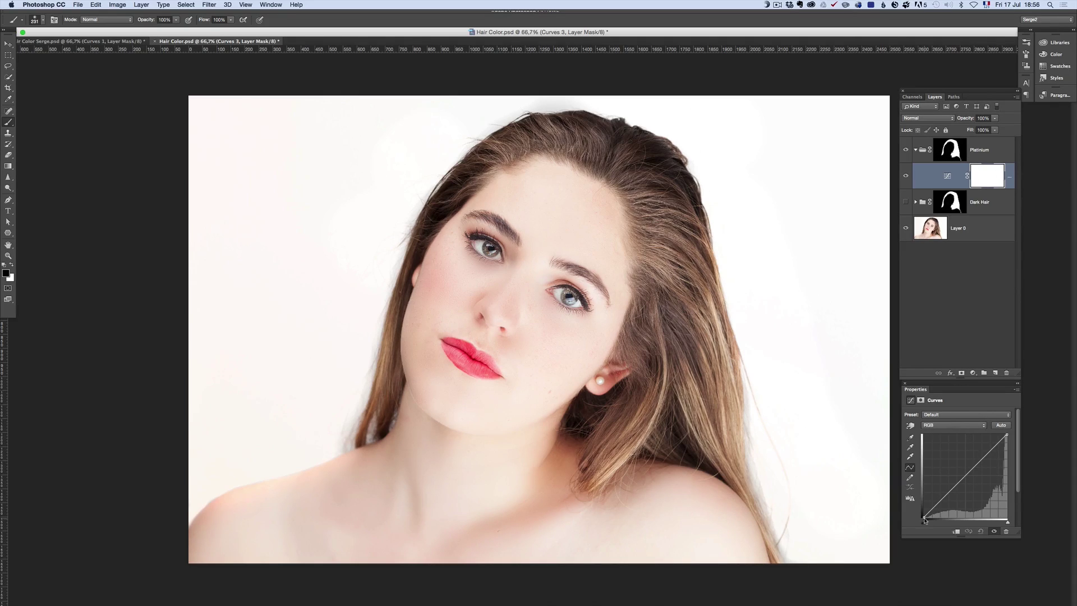
left_click_drag(923, 517, 924, 500)
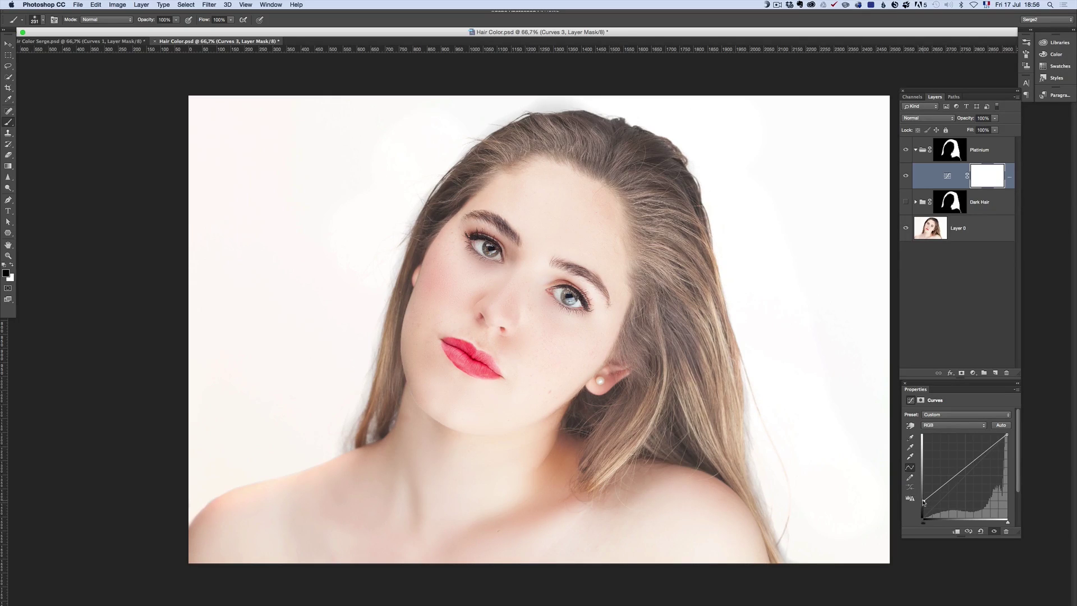
left_click_drag(943, 486, 941, 480)
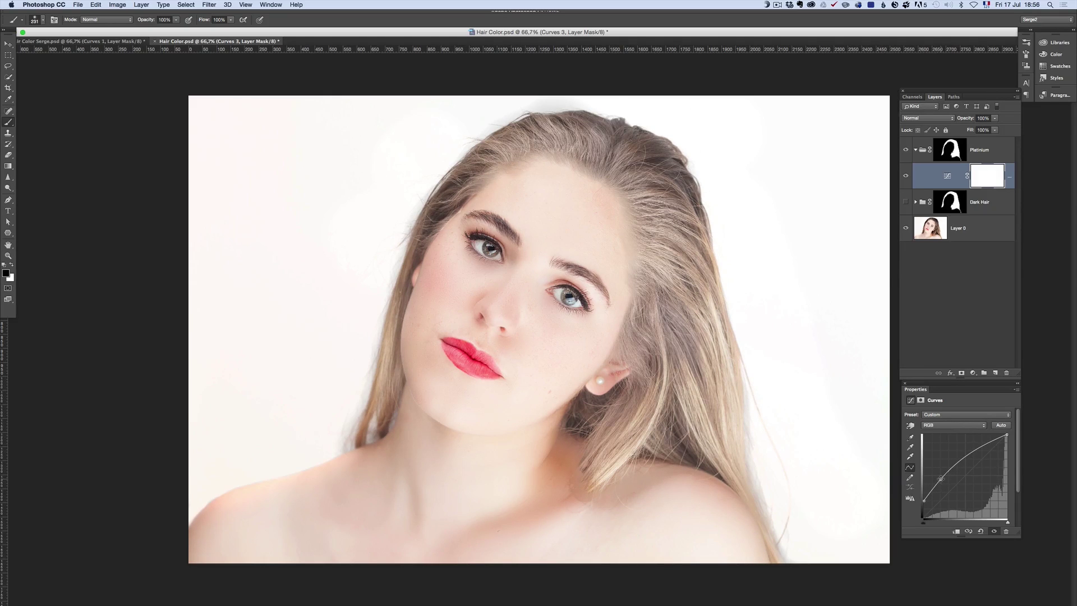
Step: Add a second Curves adjustment in the Platinium group and raise its midtones slightly to lighten the hair further
left_click(974, 373)
left_click(990, 419)
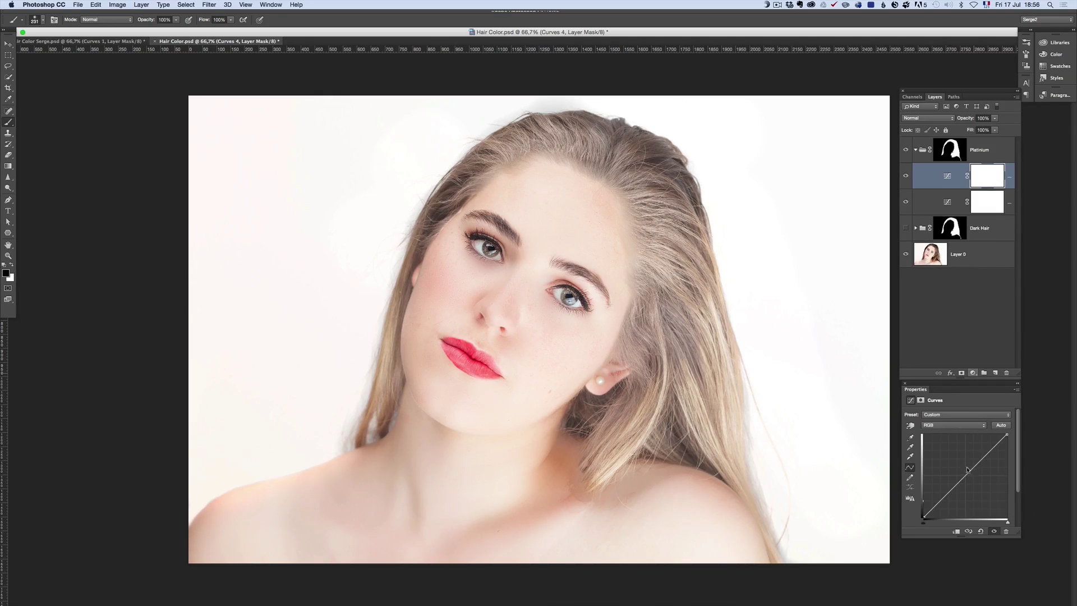
left_click_drag(966, 474, 962, 472)
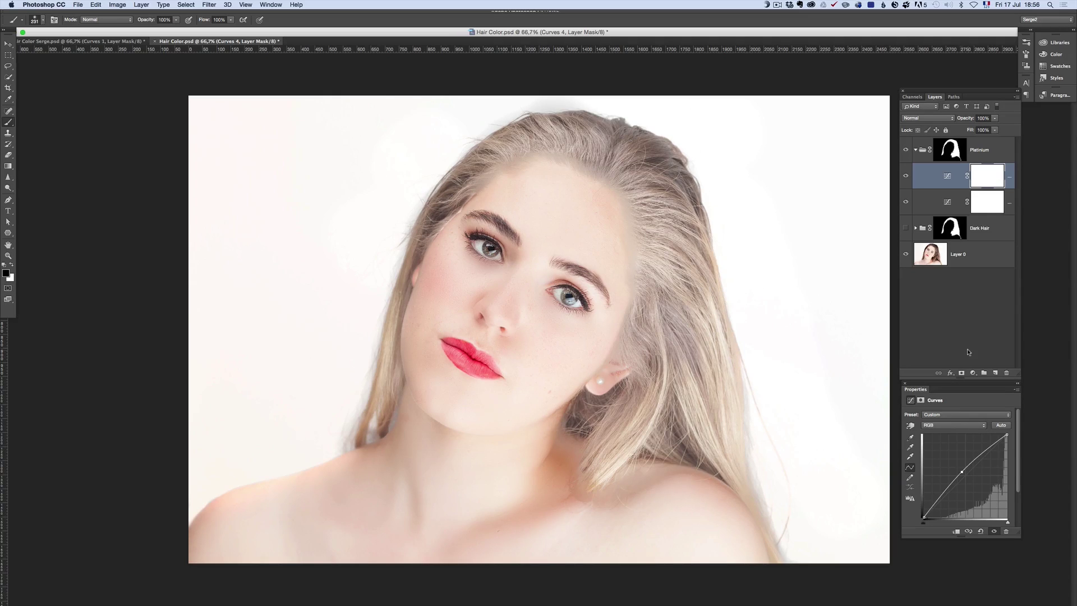
Step: Add a colorized Hue/Saturation adjustment with hue 24 and saturation 20, and lower the adjustment layer's opacity to 51%
left_click(972, 372)
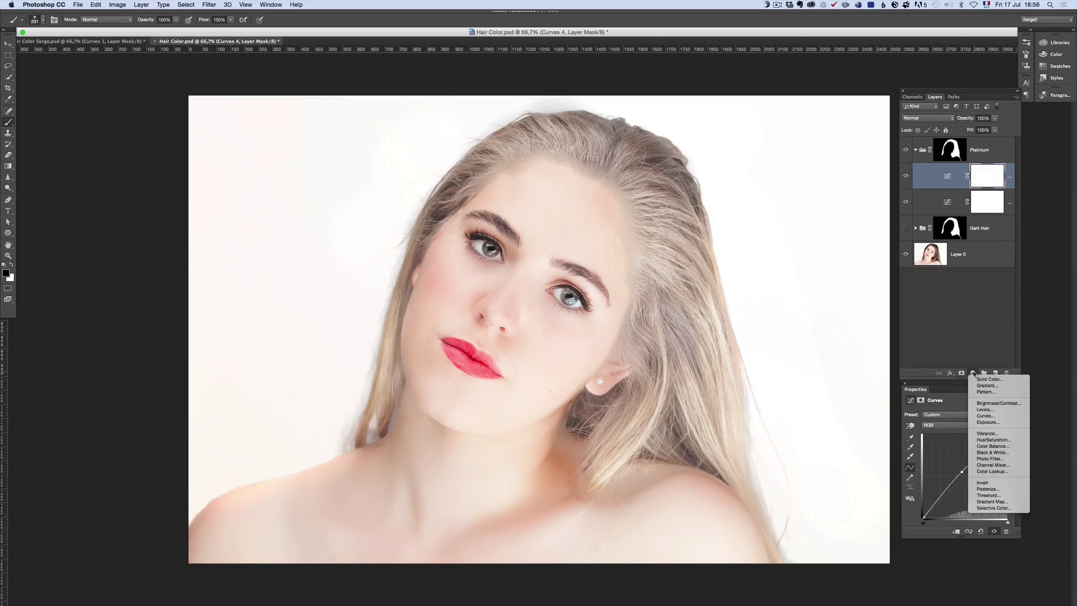
left_click(991, 440)
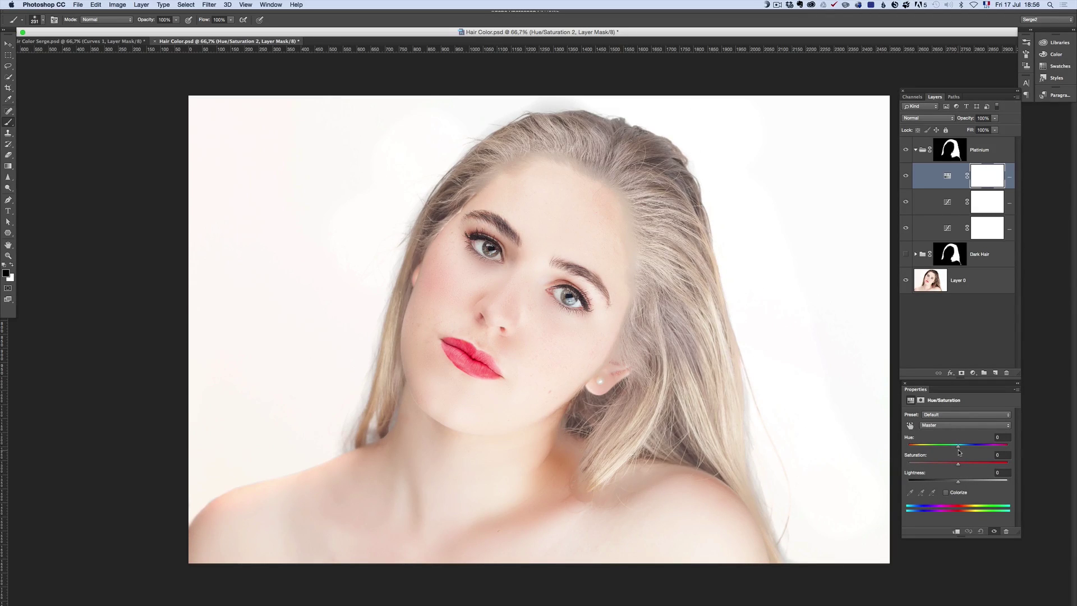
left_click_drag(959, 448, 914, 450)
left_click(945, 493)
left_click_drag(910, 448, 917, 448)
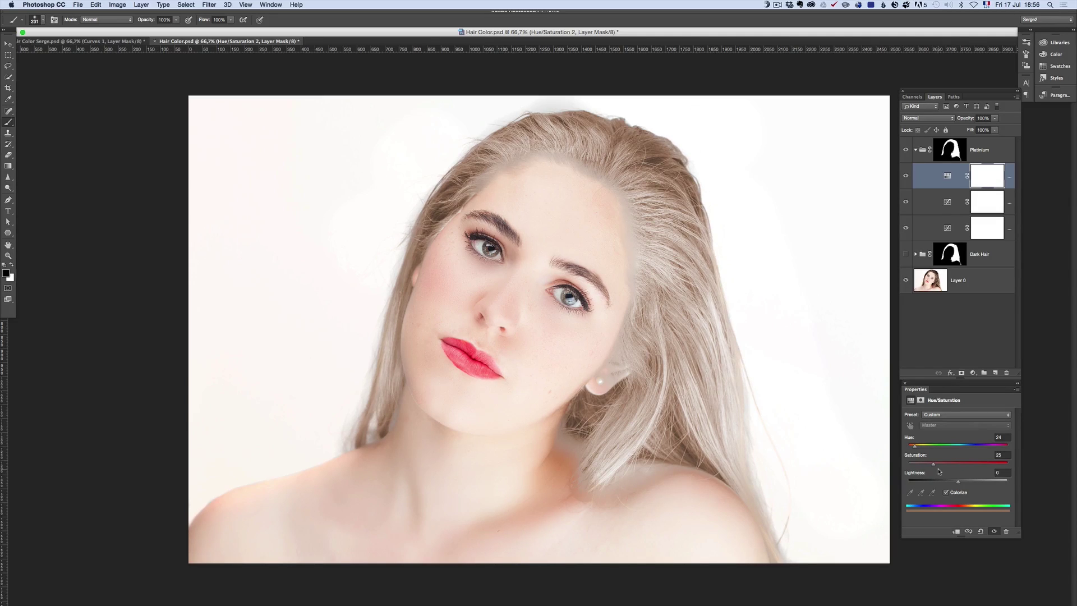
left_click_drag(934, 468, 929, 468)
left_click_drag(968, 119, 958, 120)
key("Return")
Step: Paint black on the Platinium group's mask with a 213 px brush at 10% opacity along the hairline, ear and shoulder edges
left_click(958, 150)
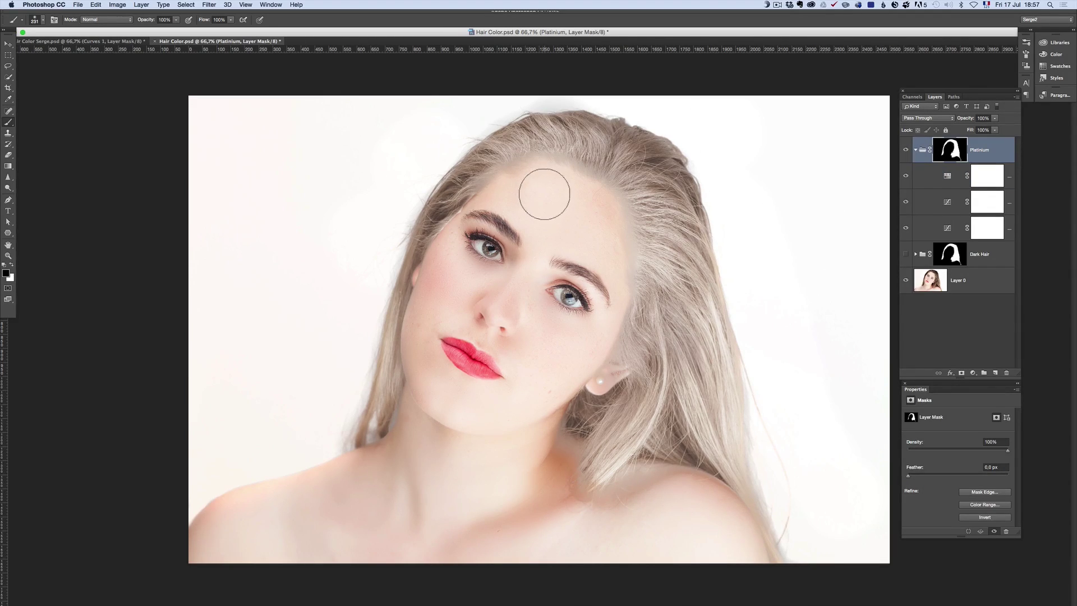
mouse_move(535, 200)
left_mouse_down()
mouse_move(513, 203)
mouse_move(571, 200)
left_mouse_up()
key("Return")
mouse_move(638, 219)
left_mouse_down()
mouse_move(640, 271)
mouse_move(629, 229)
mouse_move(633, 261)
mouse_move(624, 226)
mouse_move(587, 200)
mouse_move(572, 171)
mouse_move(532, 154)
mouse_move(541, 184)
mouse_move(536, 176)
mouse_move(528, 198)
mouse_move(510, 183)
mouse_move(488, 211)
mouse_move(491, 179)
mouse_move(493, 200)
mouse_move(520, 195)
mouse_move(540, 209)
mouse_move(553, 167)
mouse_move(624, 205)
mouse_move(628, 325)
mouse_move(638, 294)
mouse_move(610, 400)
mouse_move(614, 376)
mouse_move(569, 447)
mouse_move(568, 477)
mouse_move(570, 458)
mouse_move(596, 505)
mouse_move(621, 499)
mouse_move(639, 477)
mouse_move(654, 513)
mouse_move(628, 502)
mouse_move(669, 476)
mouse_move(610, 507)
mouse_move(693, 481)
mouse_move(775, 553)
left_mouse_up()
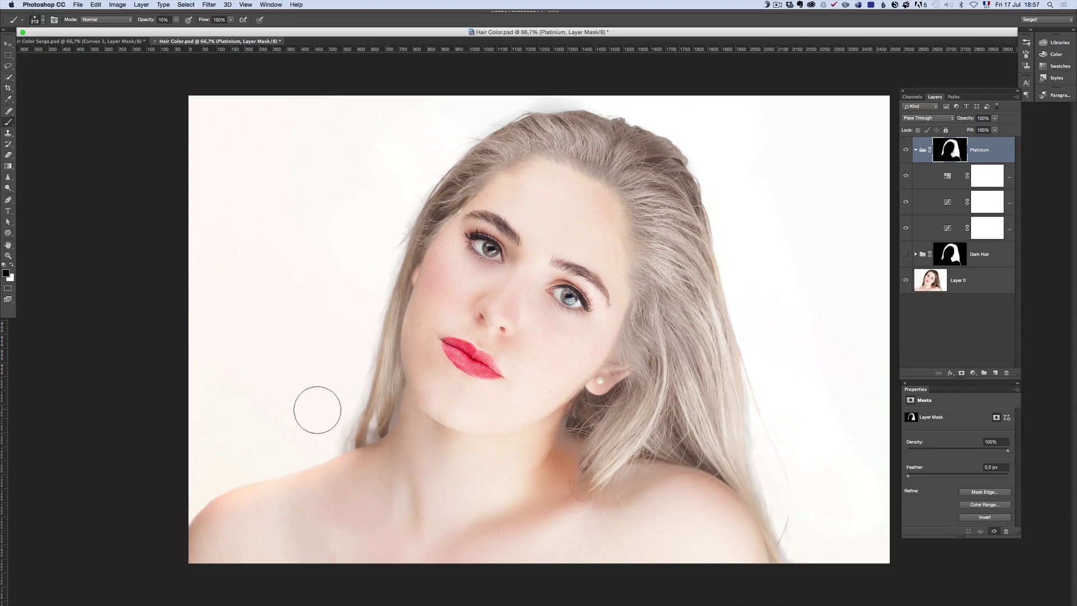
mouse_move(415, 386)
left_mouse_down()
mouse_move(374, 473)
mouse_move(378, 424)
mouse_move(346, 509)
mouse_move(364, 442)
mouse_move(379, 449)
mouse_move(353, 309)
mouse_move(406, 237)
mouse_move(348, 432)
mouse_move(645, 287)
mouse_move(652, 343)
mouse_move(625, 236)
mouse_move(640, 313)
mouse_move(634, 290)
mouse_move(592, 442)
mouse_move(600, 382)
mouse_move(560, 457)
mouse_move(560, 436)
mouse_move(565, 481)
mouse_move(619, 536)
mouse_move(624, 469)
mouse_move(634, 496)
mouse_move(710, 495)
mouse_move(785, 565)
mouse_move(612, 470)
mouse_move(626, 470)
mouse_move(639, 524)
mouse_move(633, 500)
mouse_move(575, 505)
mouse_move(574, 416)
mouse_move(578, 476)
mouse_move(657, 455)
mouse_move(810, 551)
mouse_move(796, 534)
mouse_move(789, 570)
left_mouse_up()
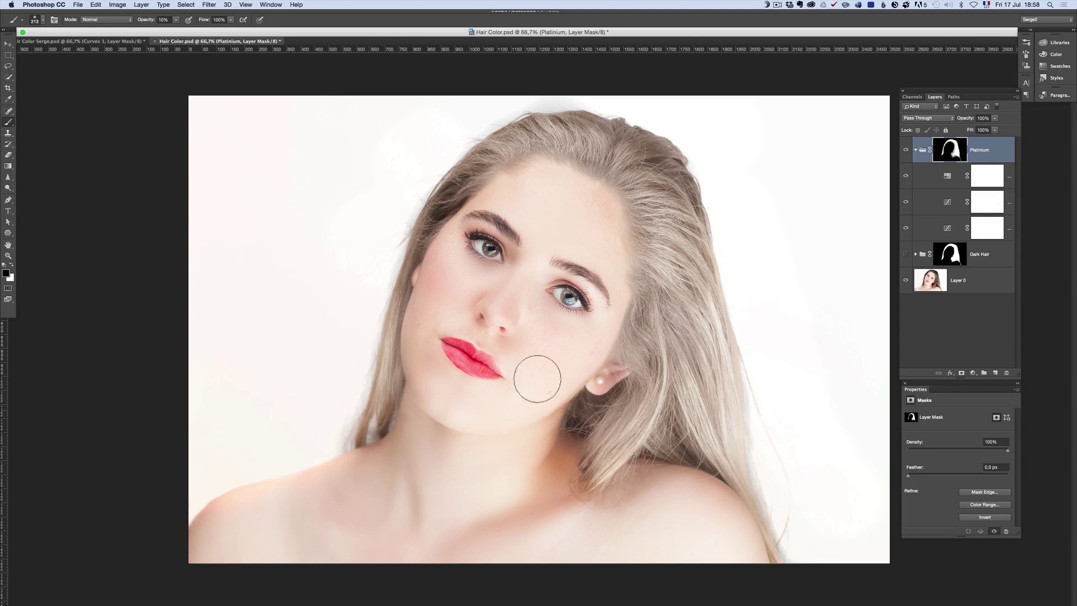
right_click(582, 422)
key("Escape")
mouse_move(579, 449)
left_mouse_down()
mouse_move(583, 427)
mouse_move(585, 488)
mouse_move(672, 456)
mouse_move(617, 494)
mouse_move(741, 462)
mouse_move(679, 475)
mouse_move(742, 500)
mouse_move(726, 377)
mouse_move(811, 503)
left_mouse_up()
mouse_move(808, 586)
left_mouse_down()
mouse_move(811, 515)
mouse_move(800, 543)
left_mouse_up()
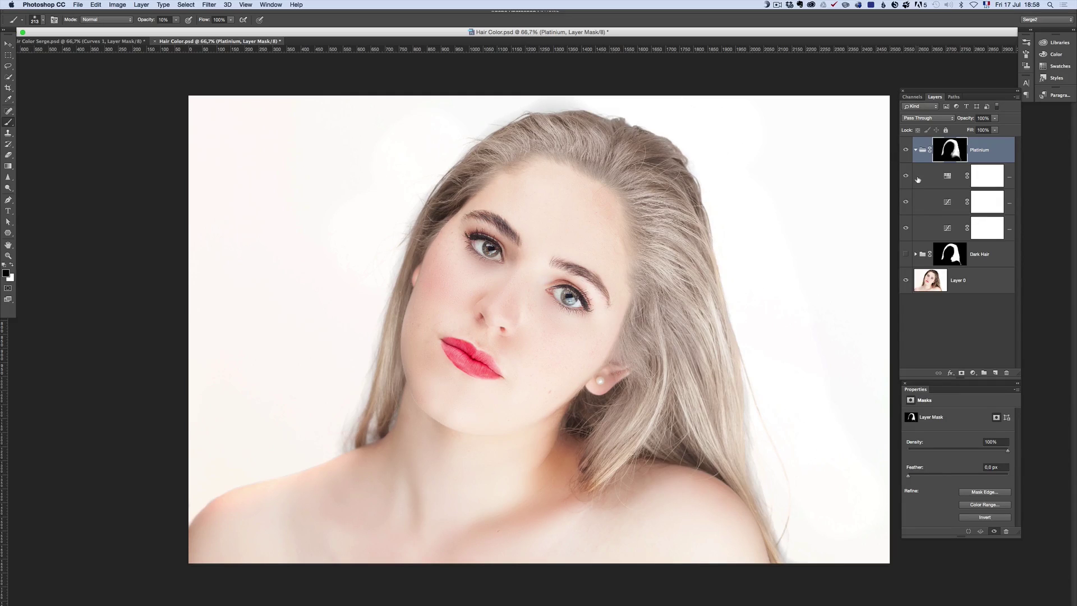
Step: Compare the image with and without the Platinium group, leaving the group visible
left_click(907, 151)
left_click(906, 151)
left_click(906, 150)
left_click(906, 151)
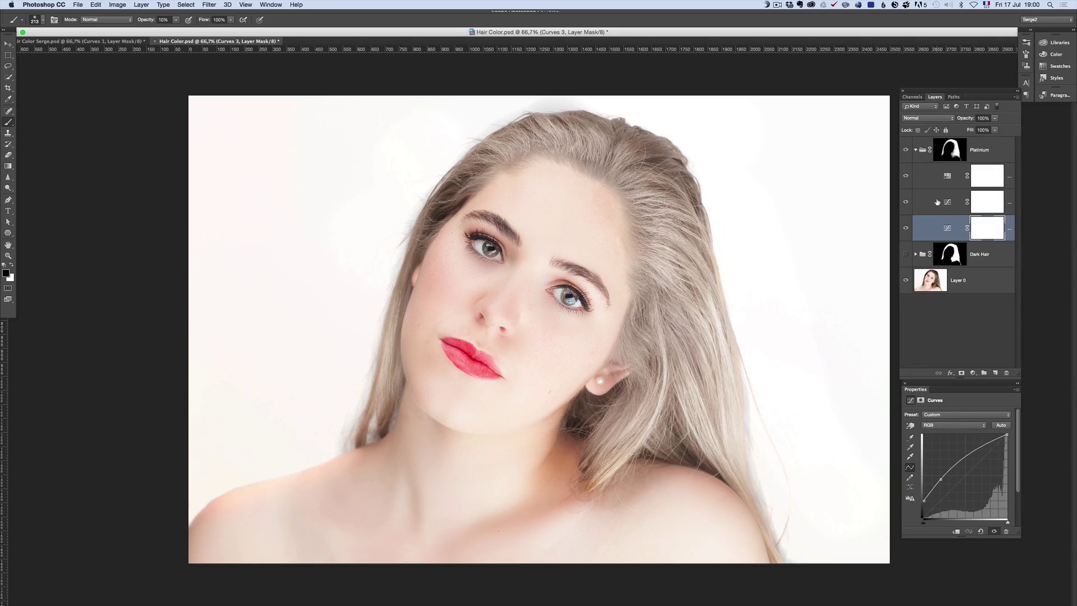
Step: Review the Platinium group's adjustments and raise the midtones of its lowest Curves adjustment a little more
left_click(949, 177)
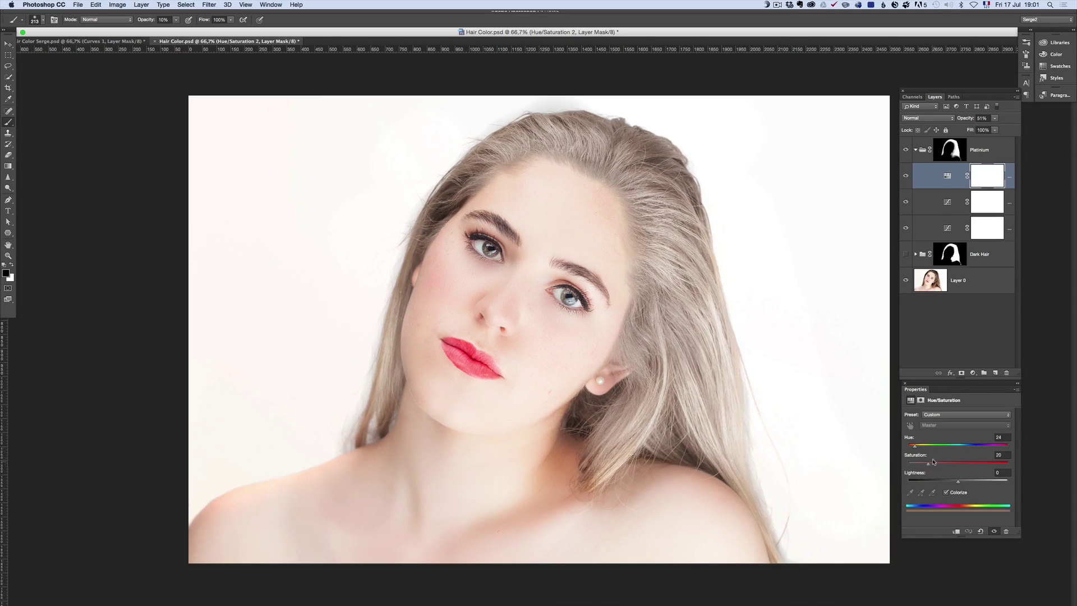
left_click(927, 209)
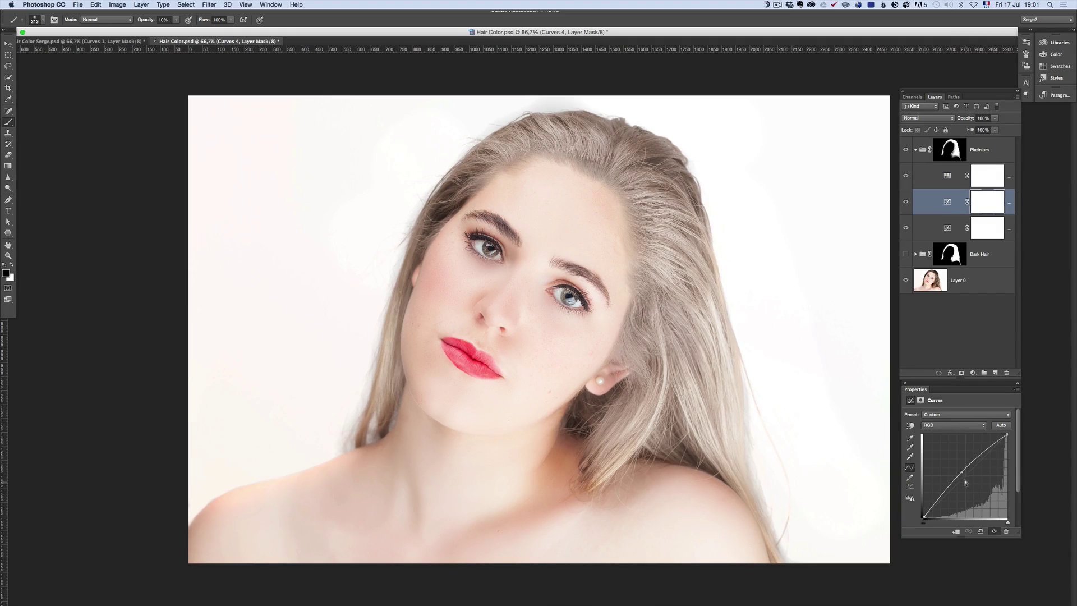
left_click(934, 227)
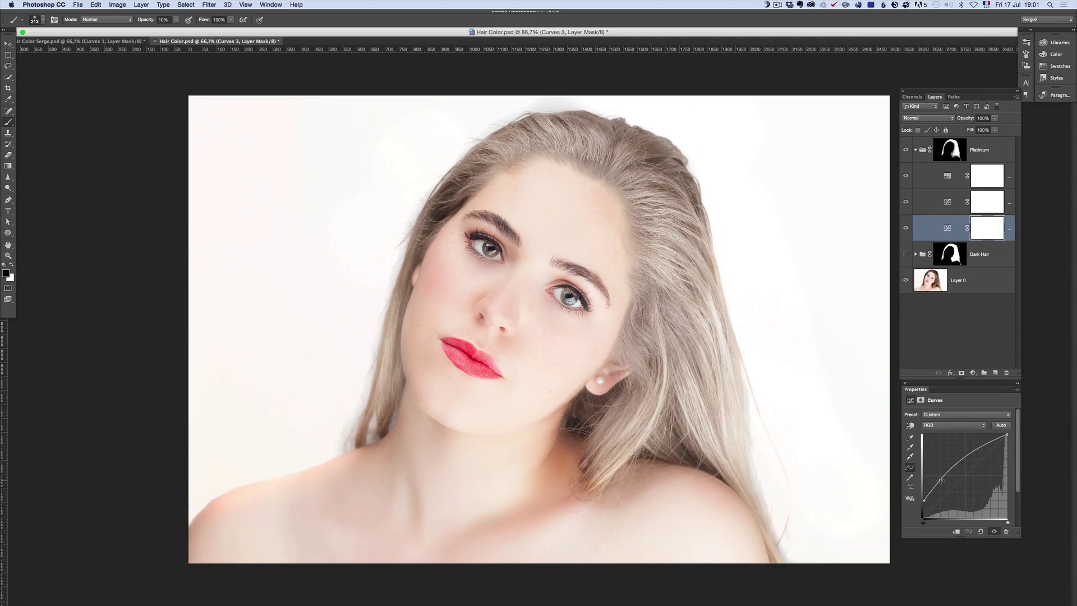
left_click_drag(941, 480, 939, 477)
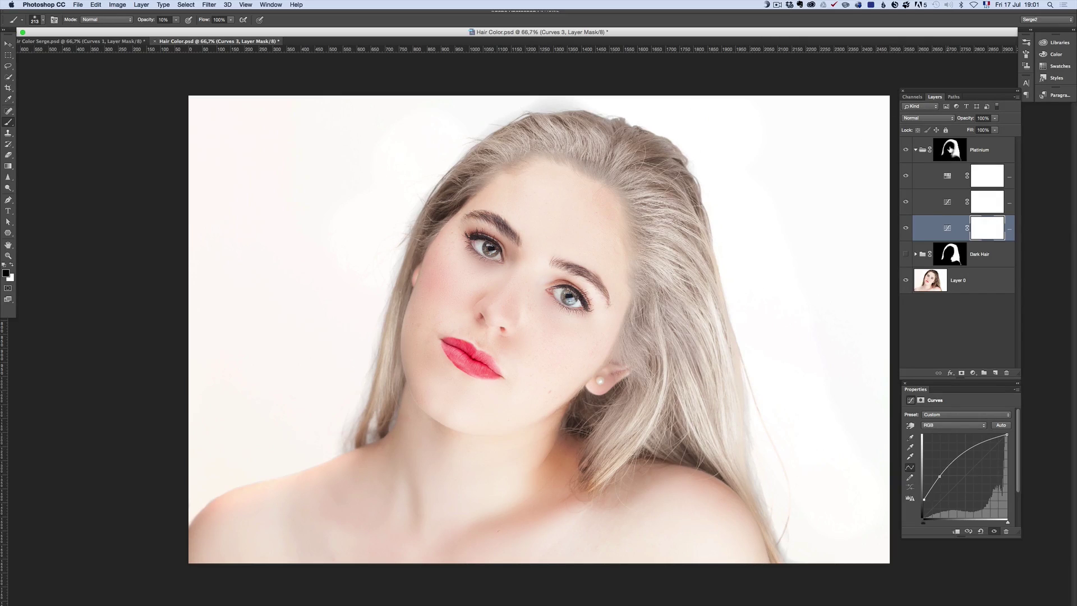
Step: Collapse the Platinium group, compare the image with and without it, and leave the group hidden
left_click(949, 150)
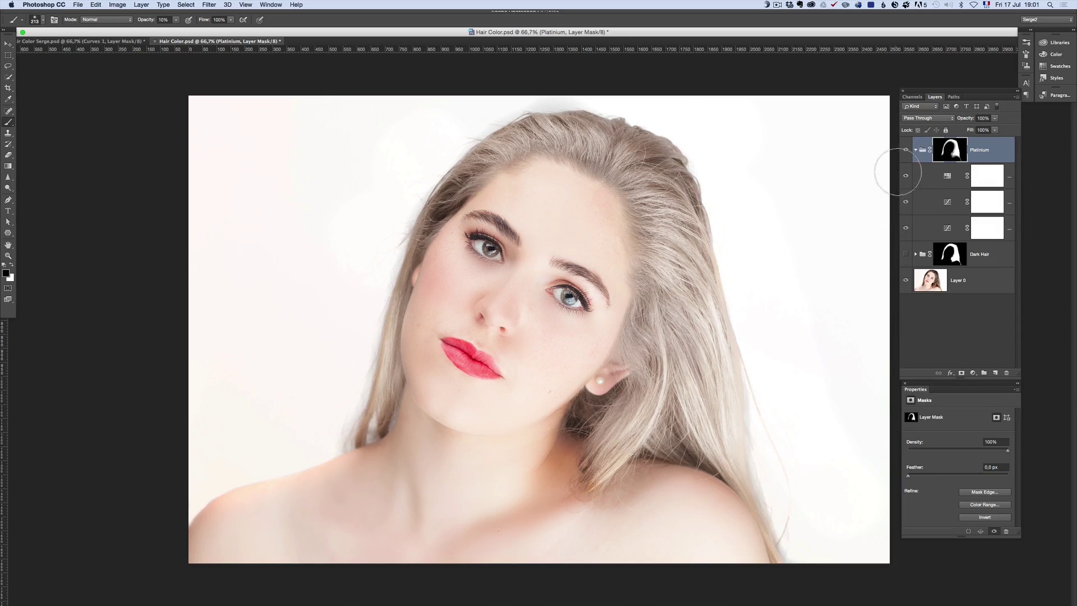
left_click(917, 150)
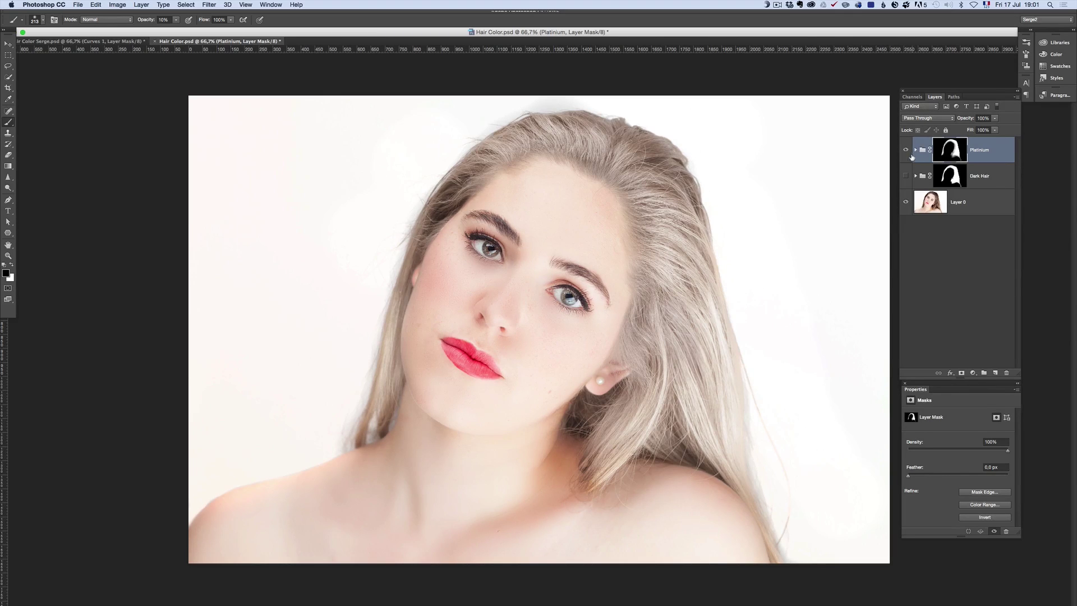
left_click(907, 150)
left_click(907, 150)
left_click(907, 150)
Step: Compare the Dark Hair version with the original hair color, leaving the Dark Hair group hidden
left_click(906, 176)
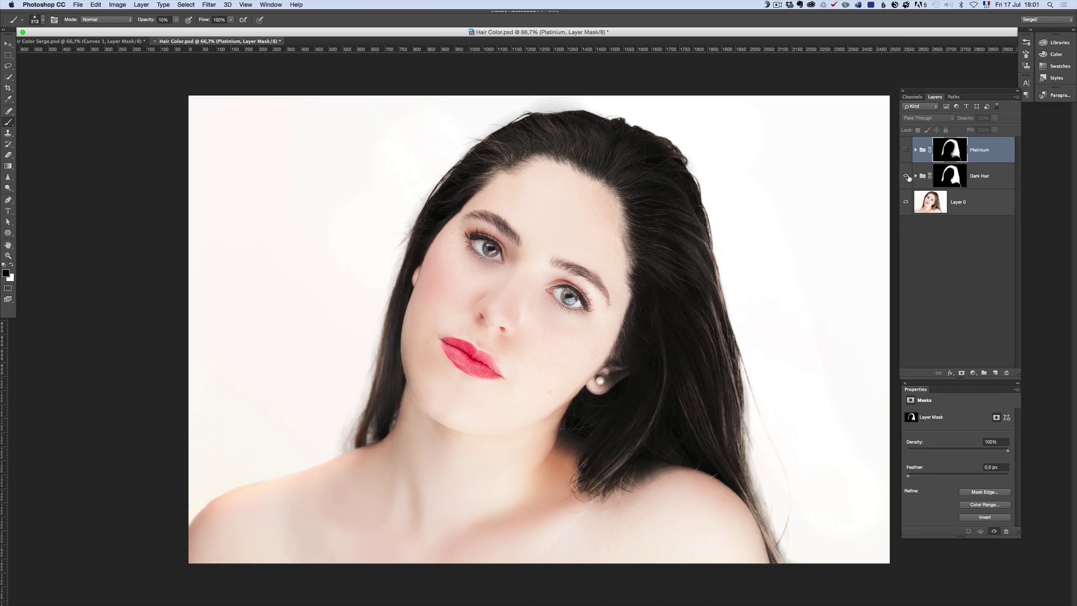
left_click(907, 176)
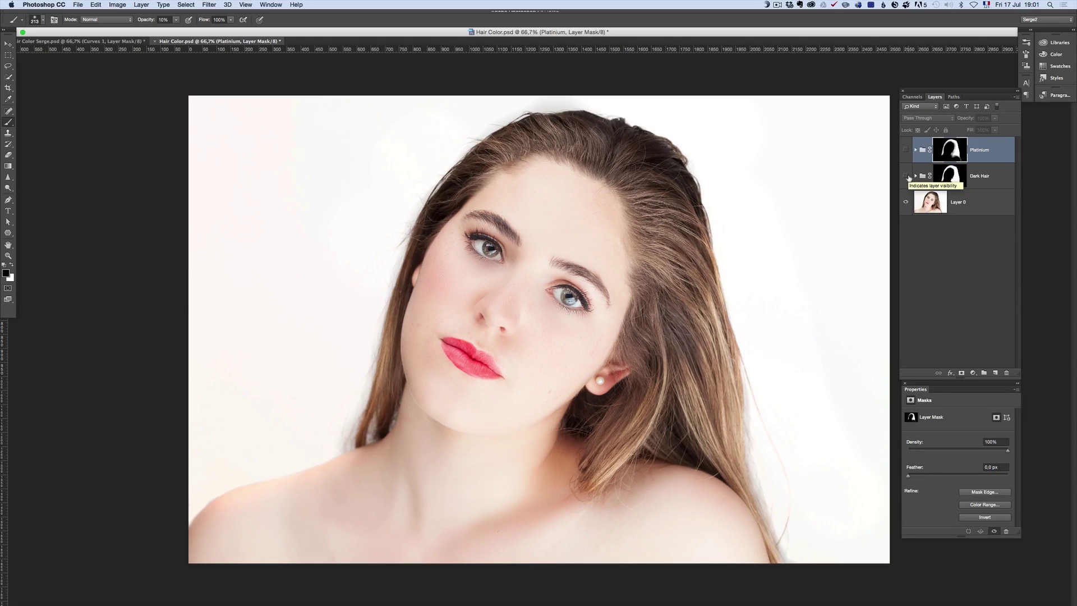
left_click(907, 176)
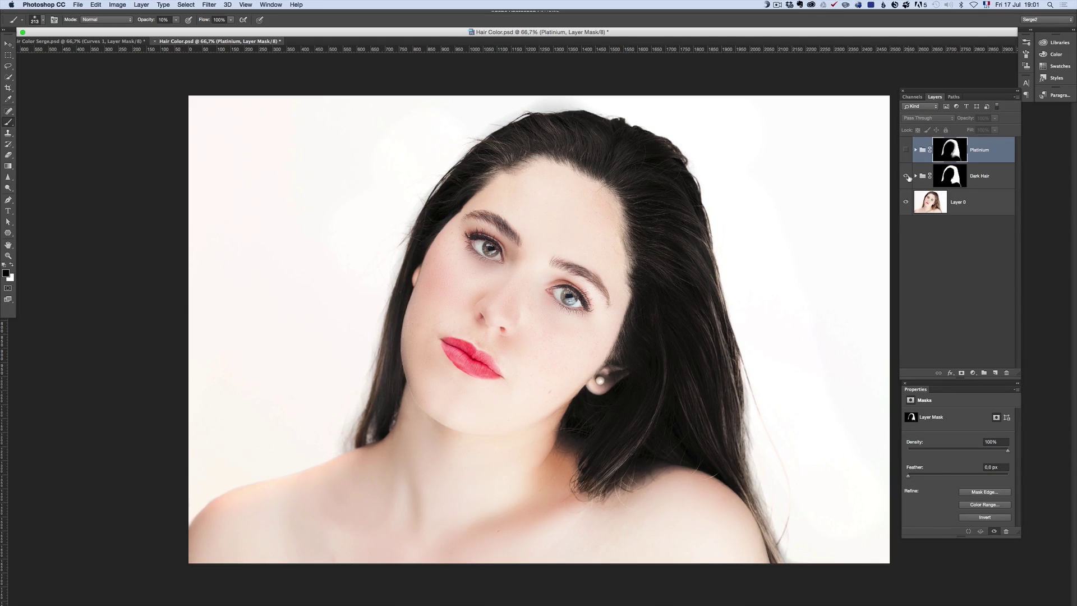
left_click(907, 176)
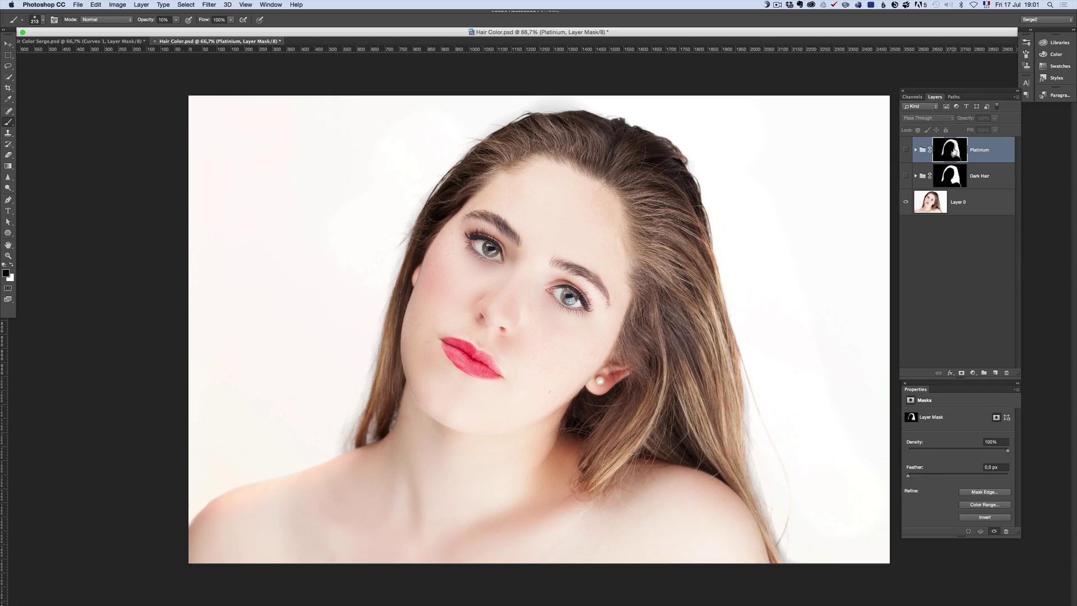
Step: Load the Platinium group's mask as a selection and create a new group above it with that mask, named Red
left_click(953, 152, "super")
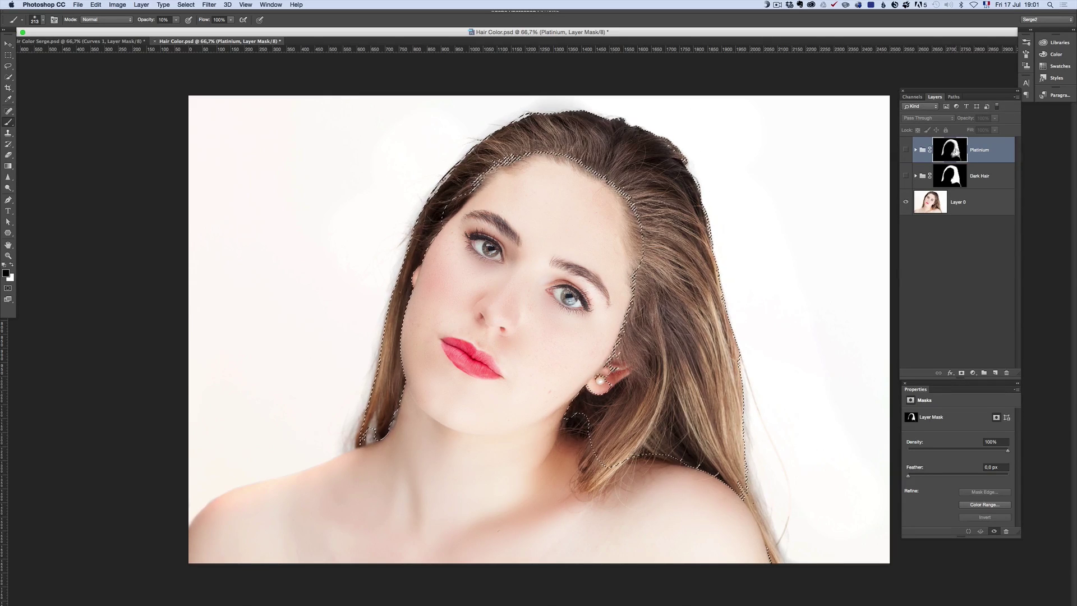
left_click(984, 373)
left_click(962, 373)
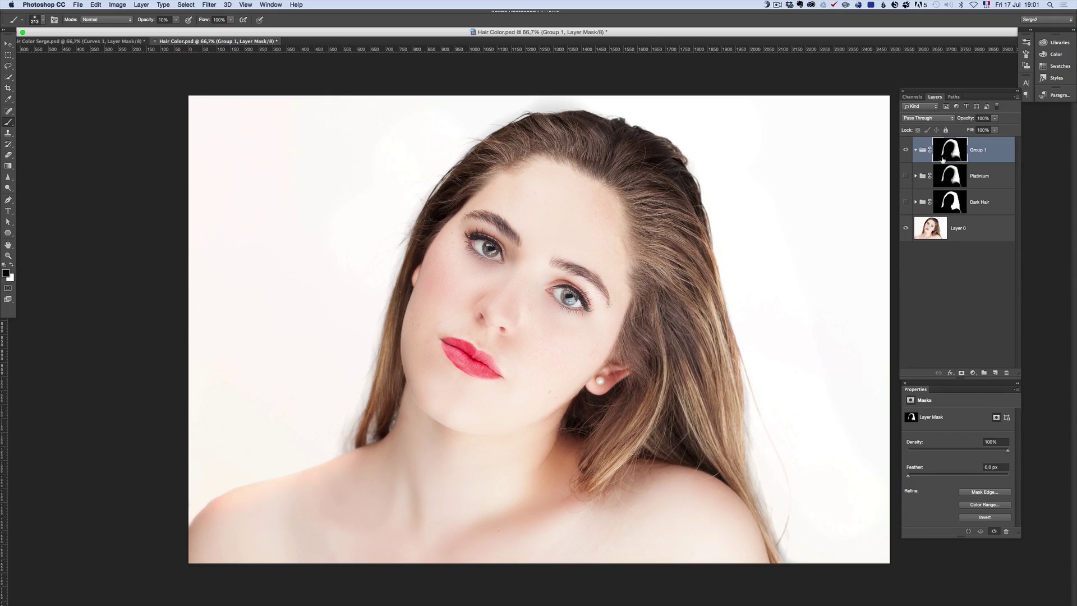
double_click(980, 149)
type("Red")
key("Return")
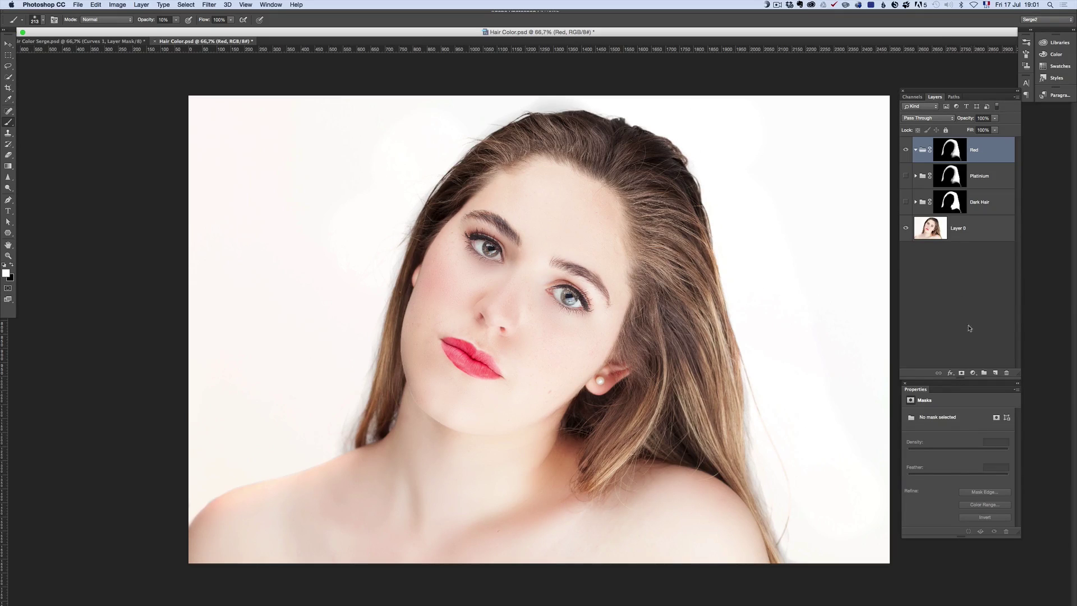
Step: Add a colorized Hue/Saturation adjustment inside the Red group with hue 12 and saturation 54
left_click(973, 373)
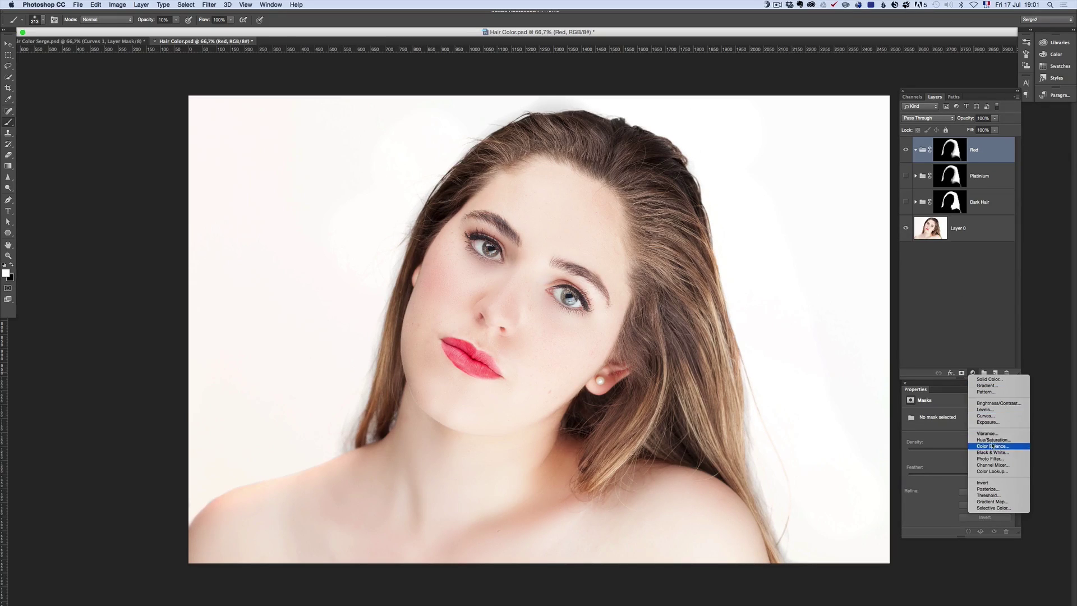
left_click(990, 441)
left_click(947, 493)
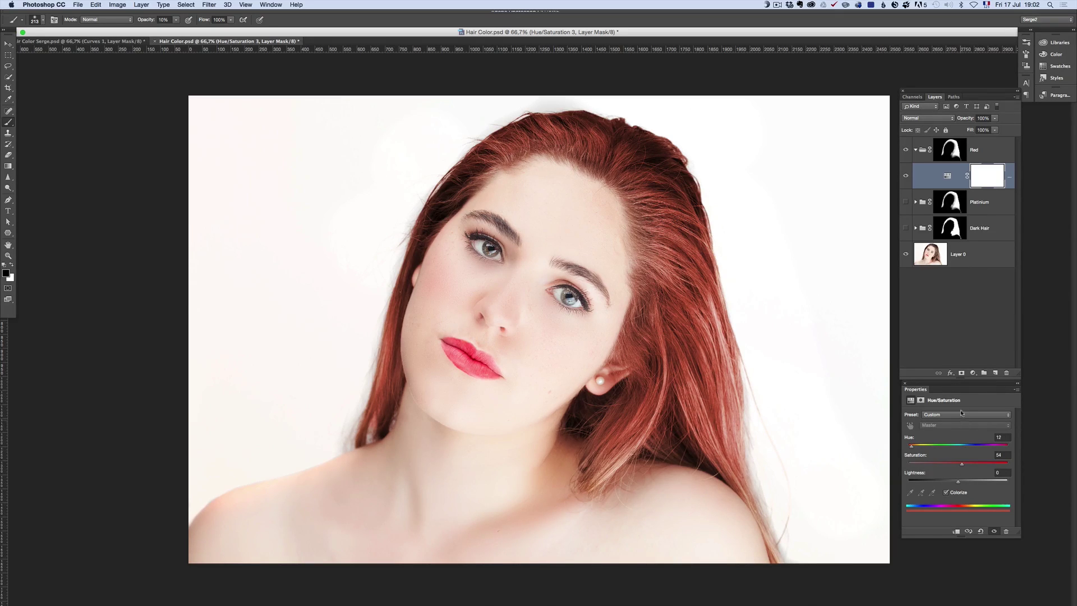
Step: Add a Curves adjustment in the Red group and pull its midtones down to deepen the red hair
left_click(973, 374)
left_click(988, 414)
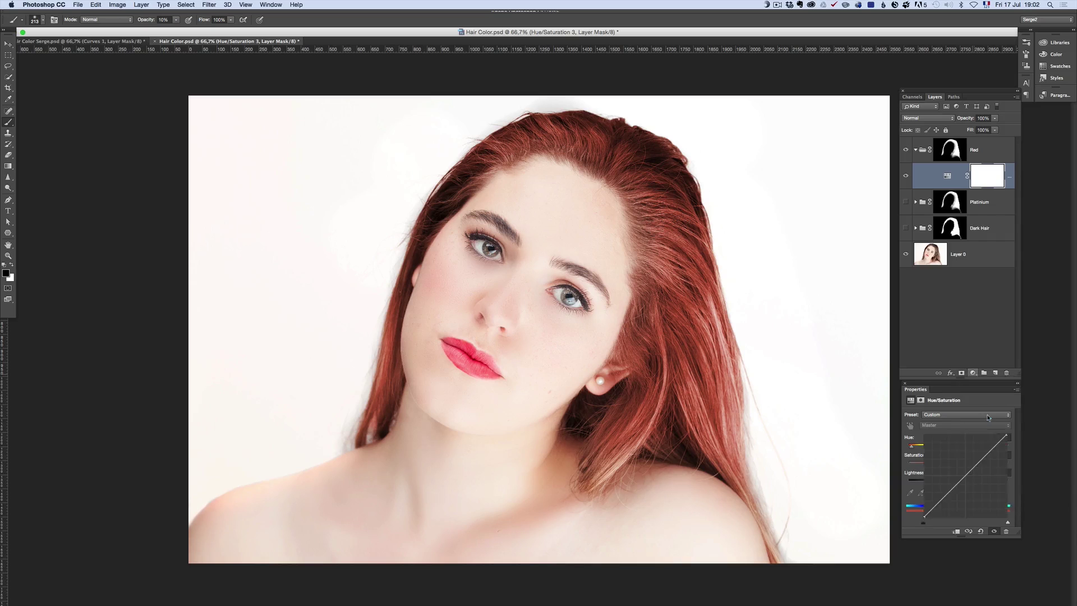
mouse_move(968, 473)
left_mouse_down()
mouse_move(965, 464)
mouse_move(973, 482)
left_mouse_up()
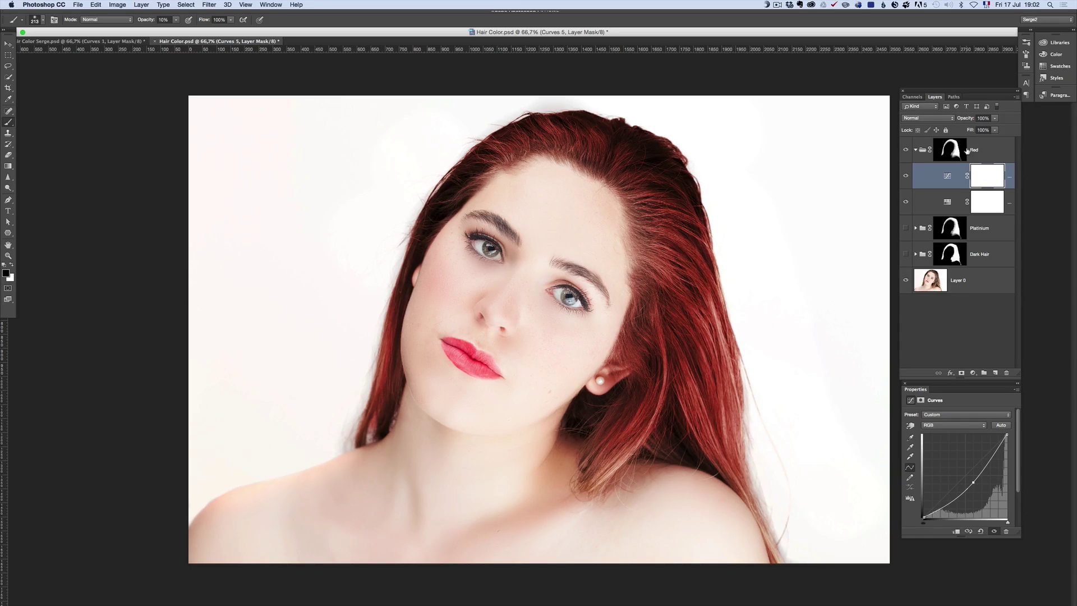
Step: Load the Red group's mask as a selection and create a new group above it with that mask, named Color
left_click(985, 150)
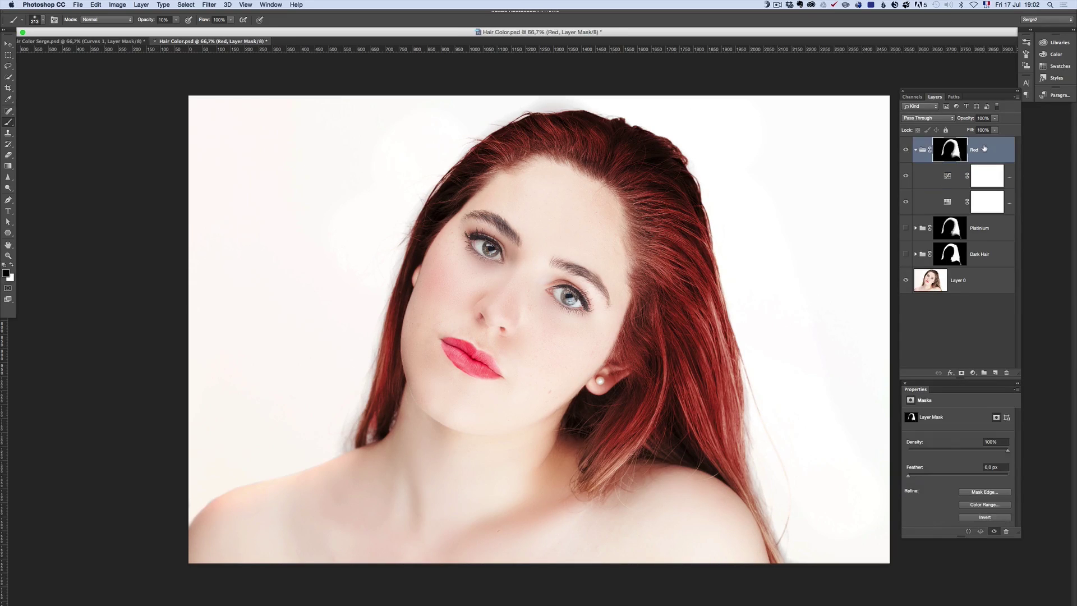
left_click(950, 151, "super")
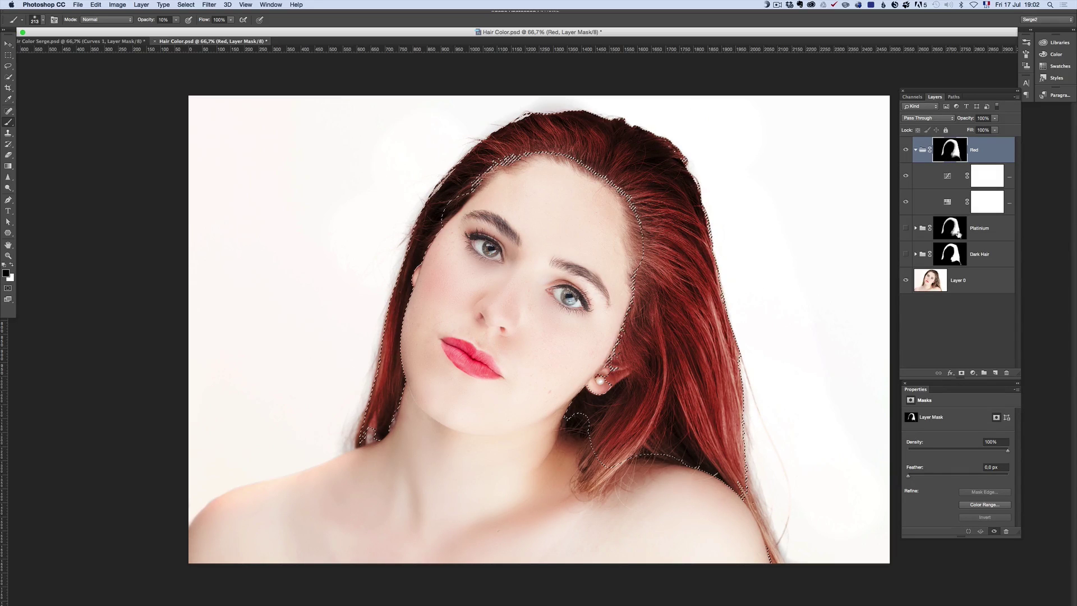
left_click(985, 374)
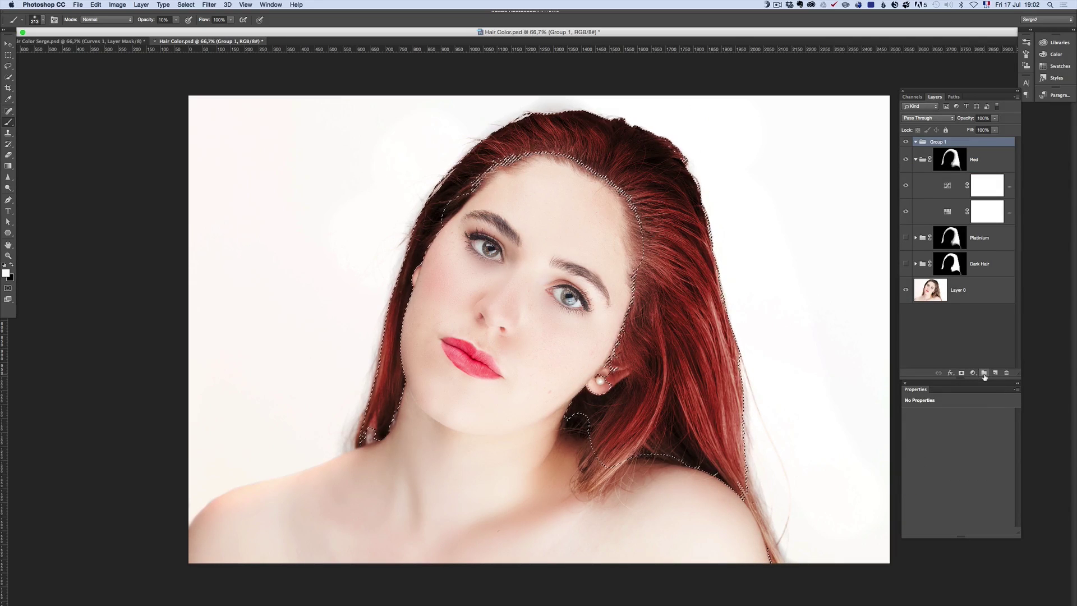
left_click(962, 373)
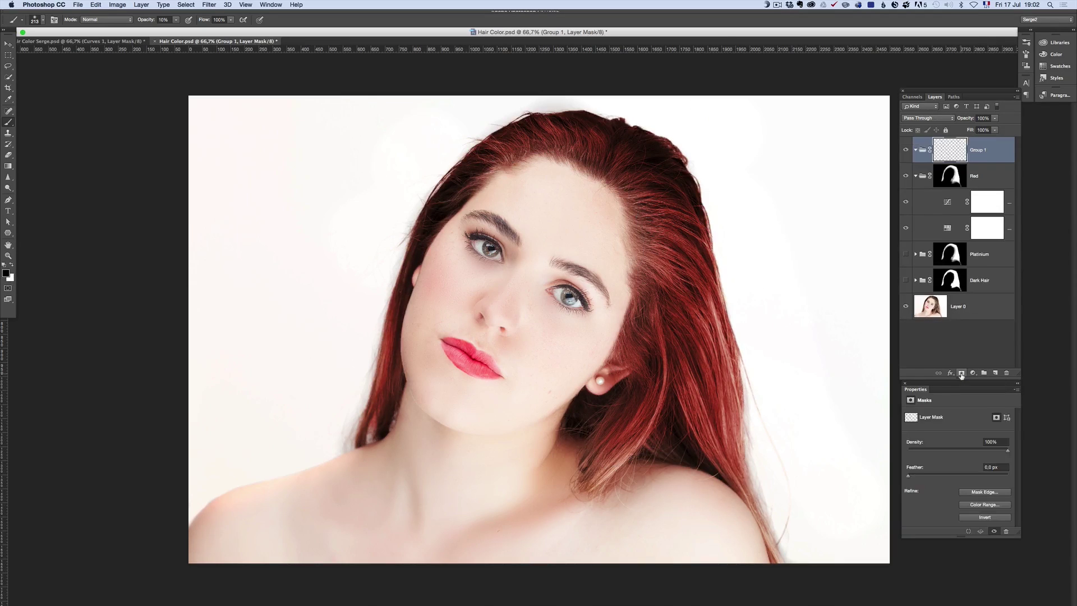
double_click(979, 151)
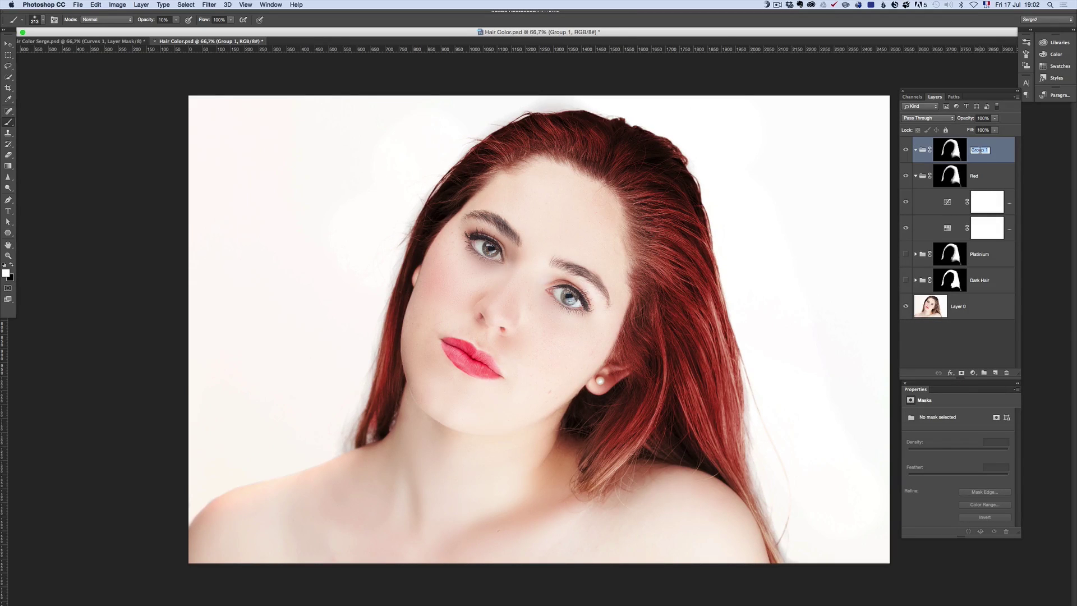
type("Color")
key("Return")
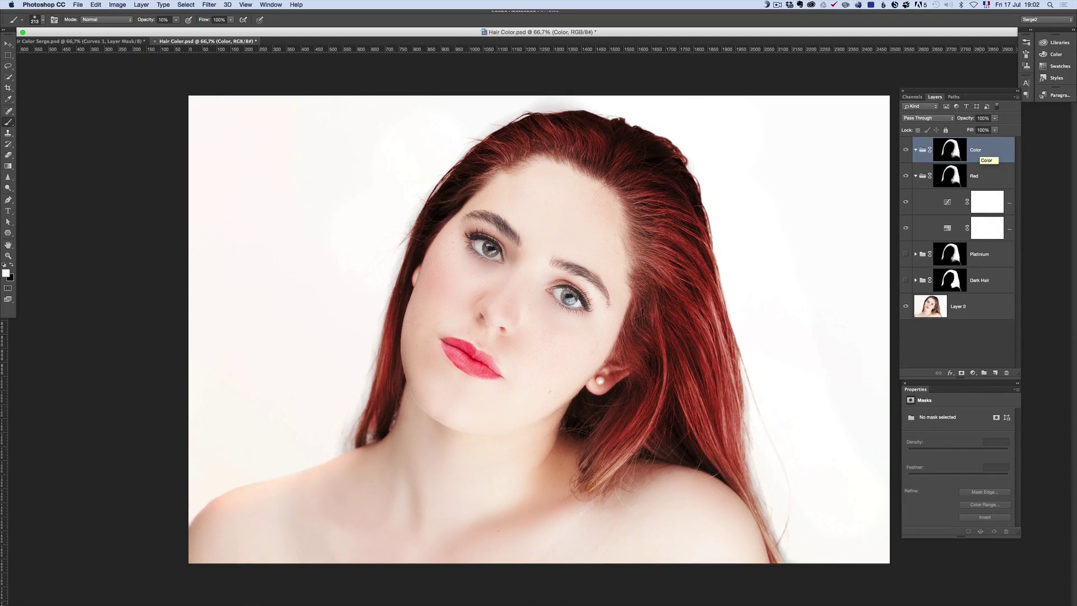
Step: Hide the Red group and add a colorized Hue/Saturation adjustment inside the Color group with hue 123 and saturation 50
left_click(906, 175)
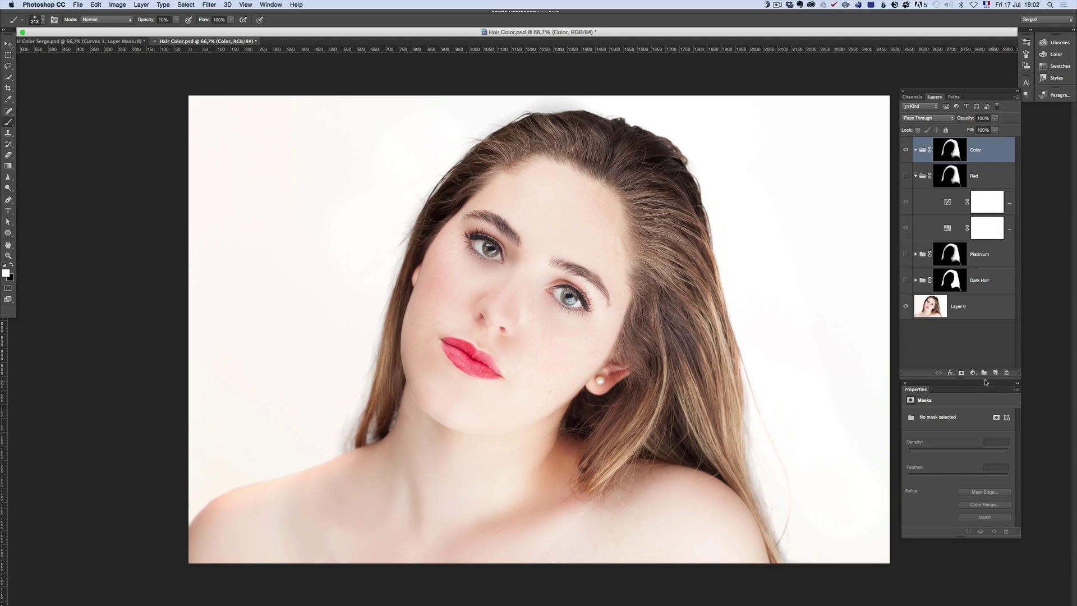
left_click(968, 375)
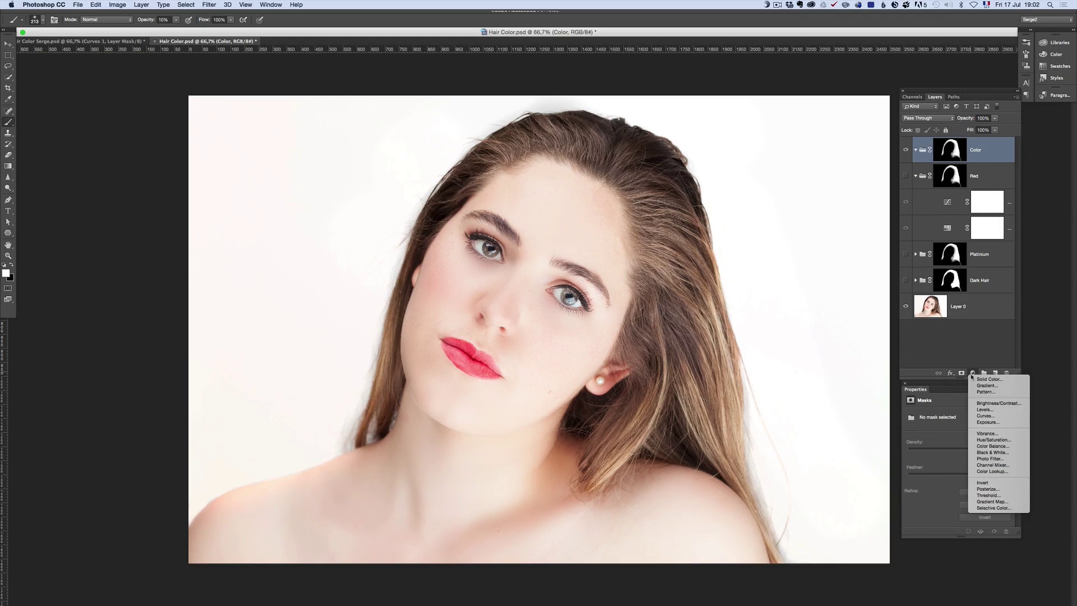
left_click(997, 439)
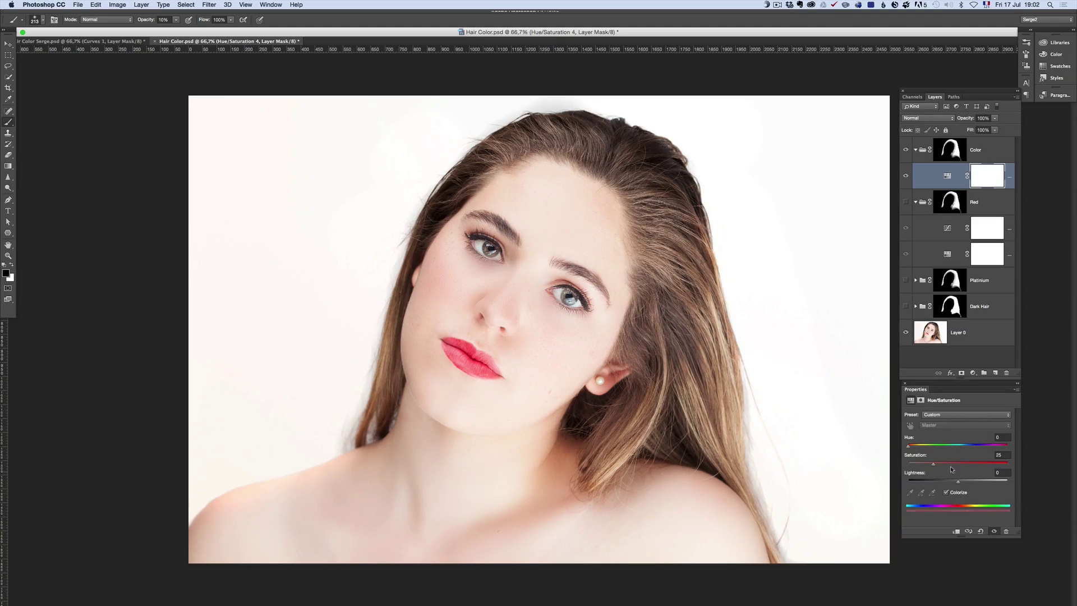
left_click(944, 447)
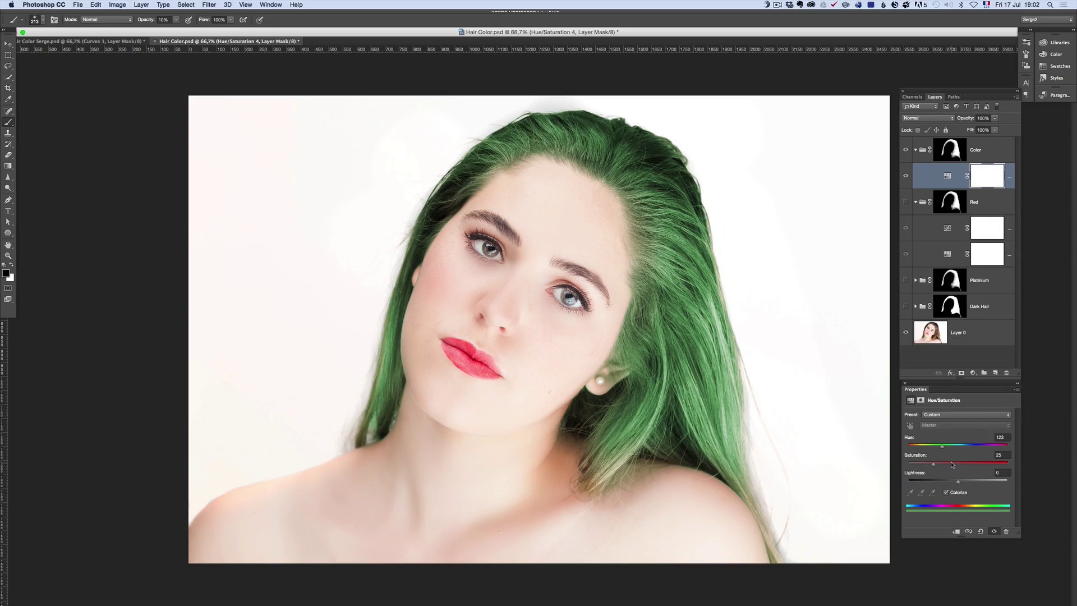
left_click_drag(958, 465, 959, 465)
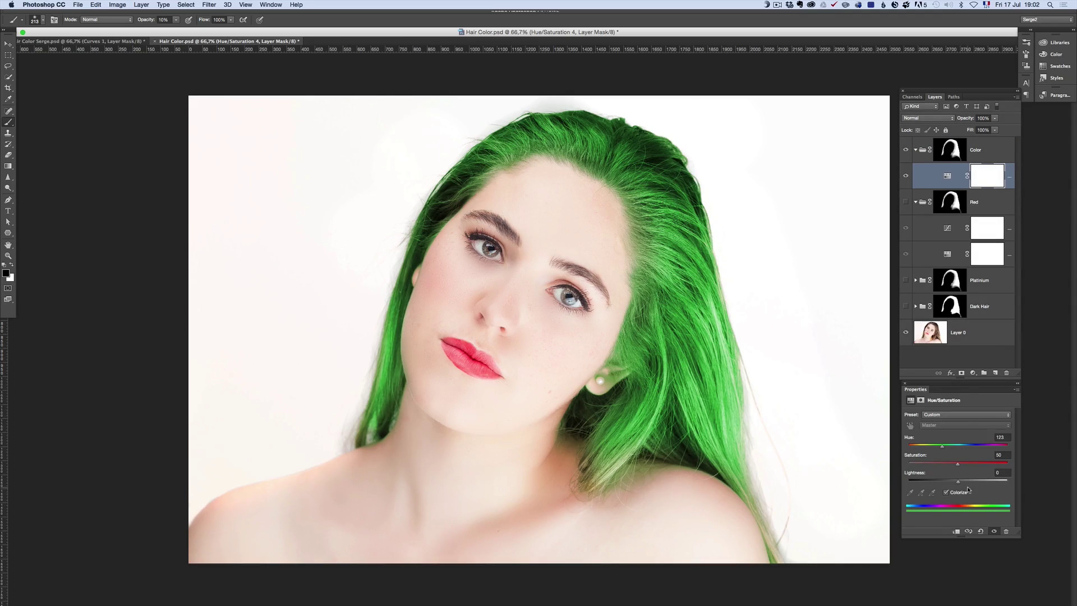
Step: Add a Curves adjustment in the Color group and pull its midtones down to darken the green hair
left_click(973, 373)
key("Escape")
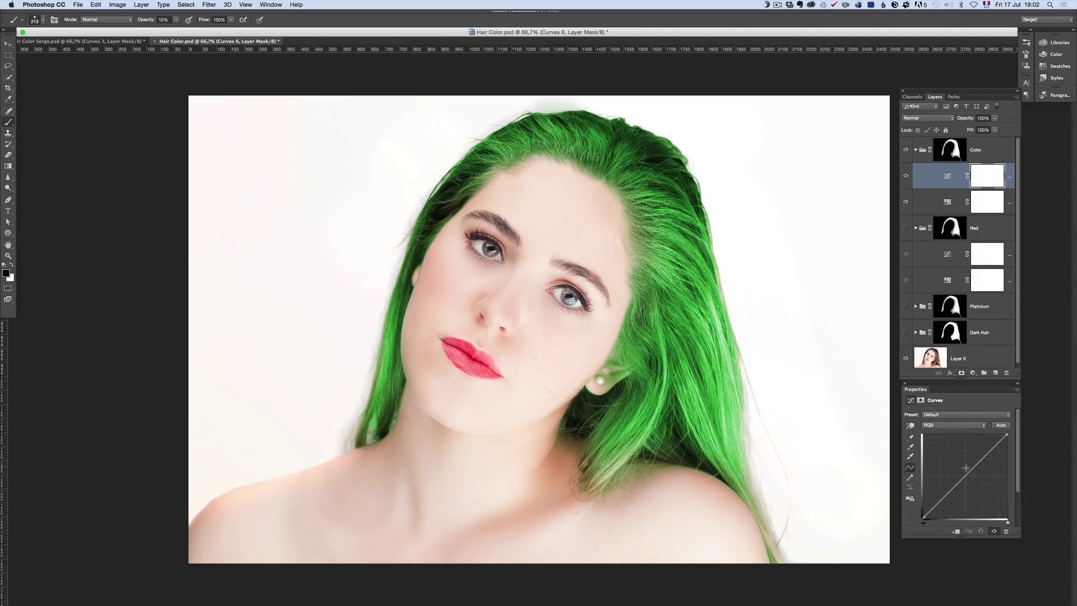
left_click_drag(971, 469, 976, 486)
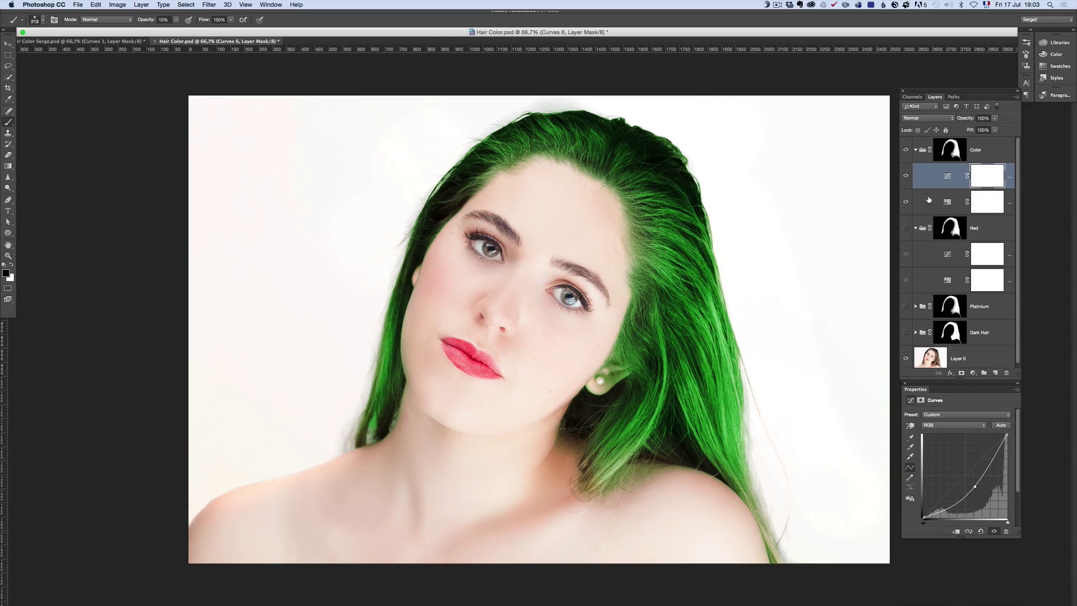
Step: Collapse the Color group, rename it Green and lower its opacity to soften the green
left_click(916, 150)
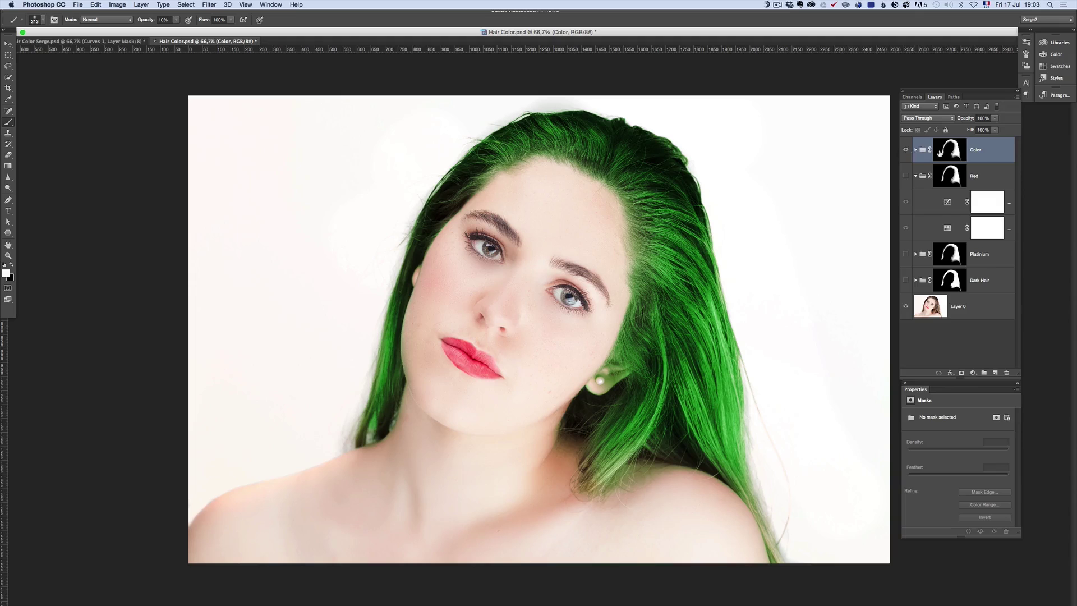
double_click(976, 150)
type("Green")
key("Return")
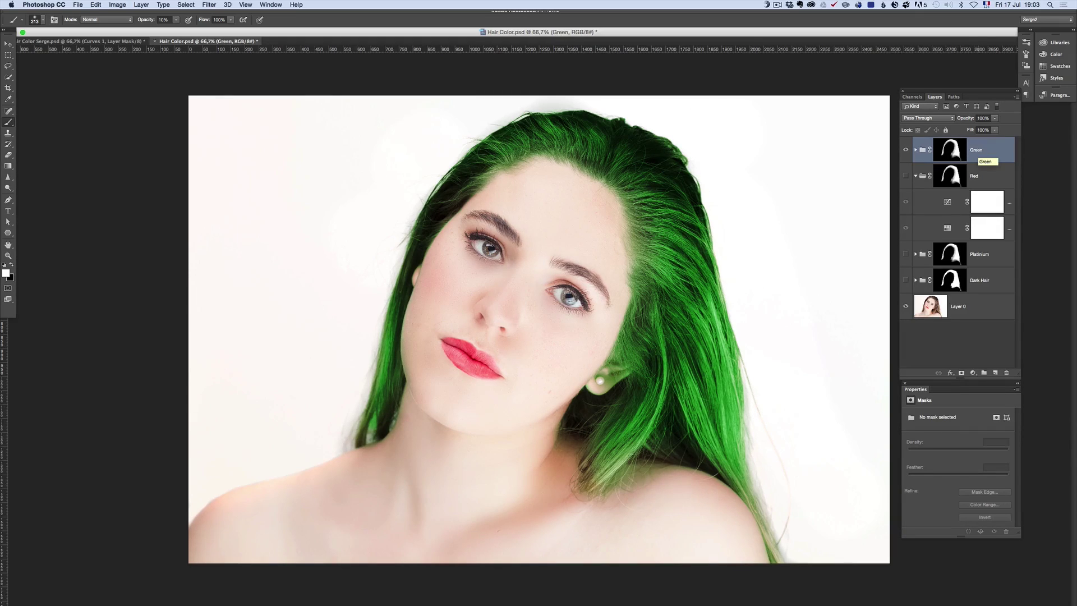
mouse_move(967, 120)
left_mouse_down()
mouse_move(948, 121)
mouse_move(979, 120)
left_mouse_up()
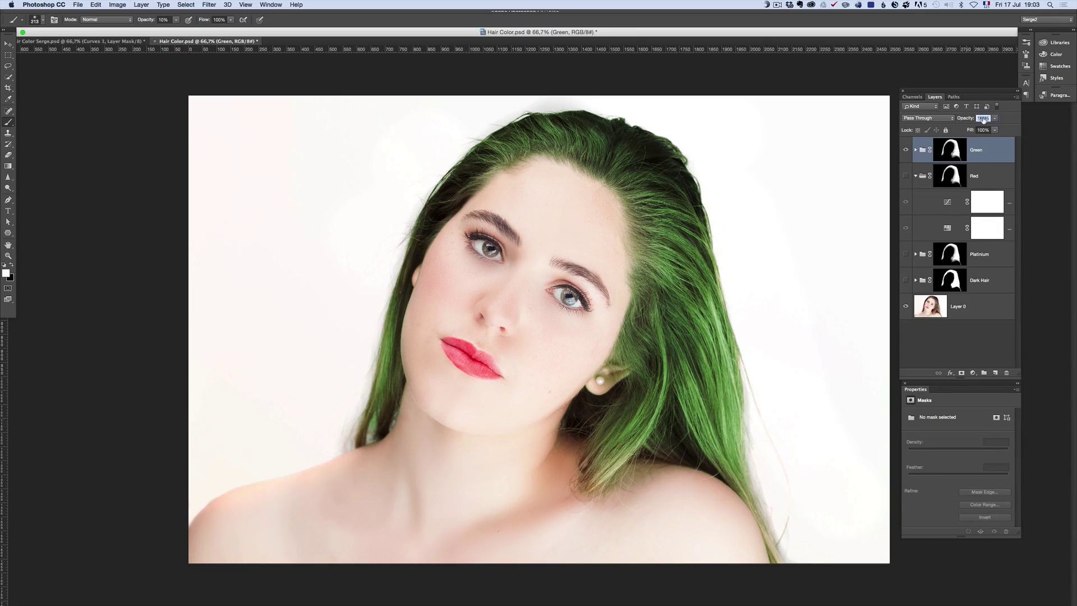
Step: Hide the Green group, preview the Red version briefly, and leave the Red group hidden and collapsed
left_click(905, 151)
left_click(906, 177)
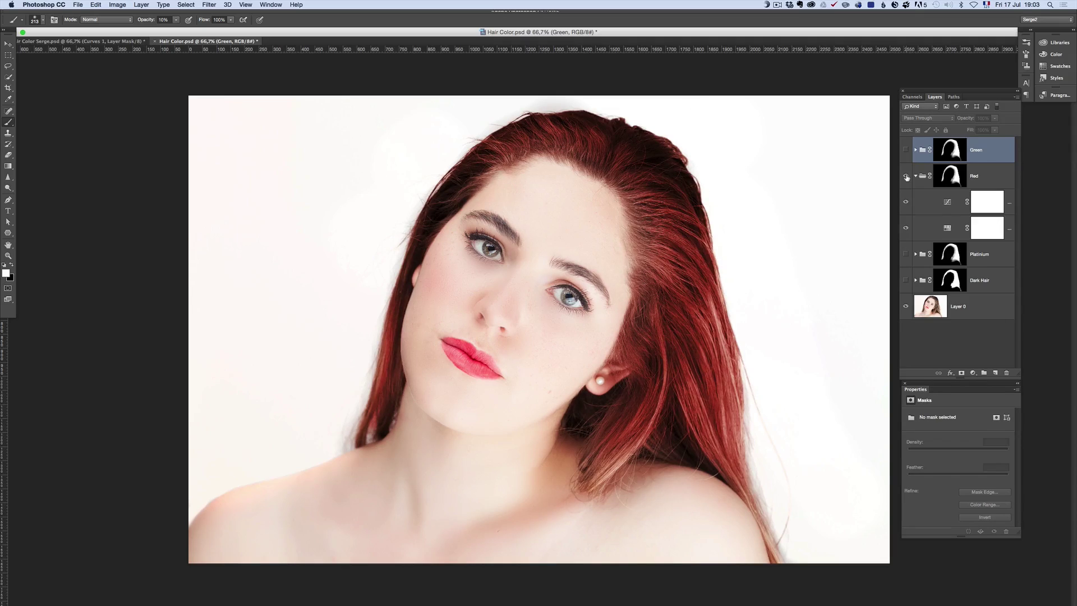
left_click(906, 177)
left_click(914, 177)
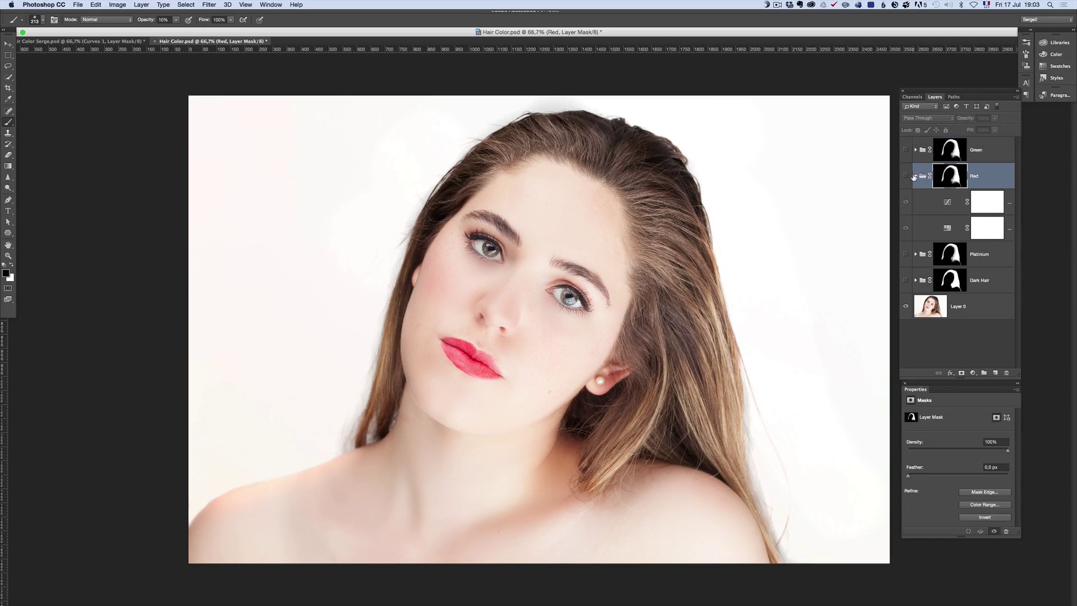
left_click(915, 177)
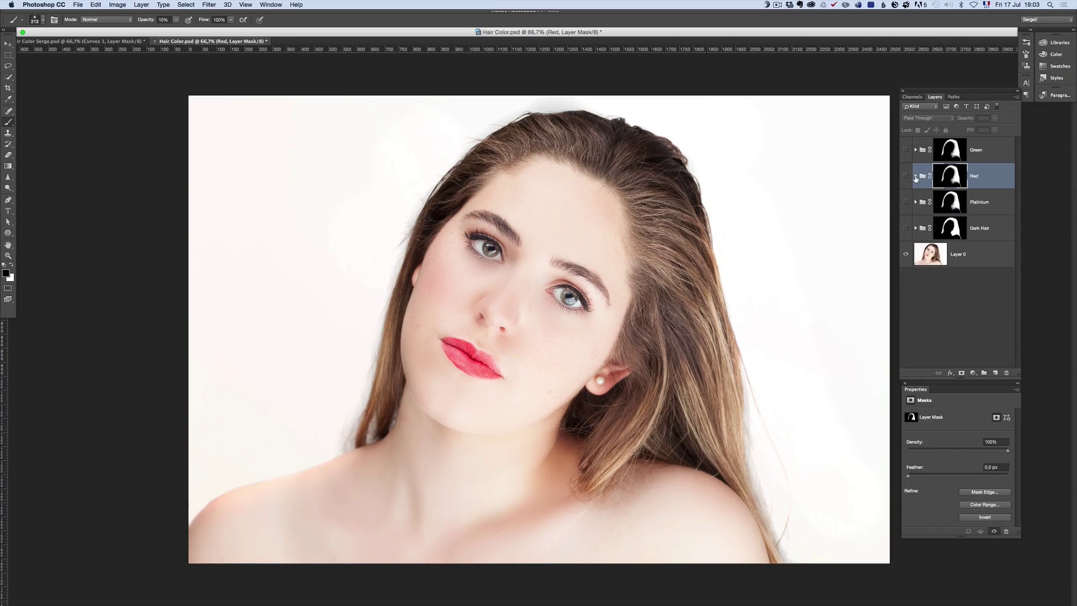
Step: Preview the Platinium and Dark Hair versions one after the other, leaving both groups hidden
left_click(906, 202)
left_click(906, 202)
left_click(906, 229)
left_click(906, 228)
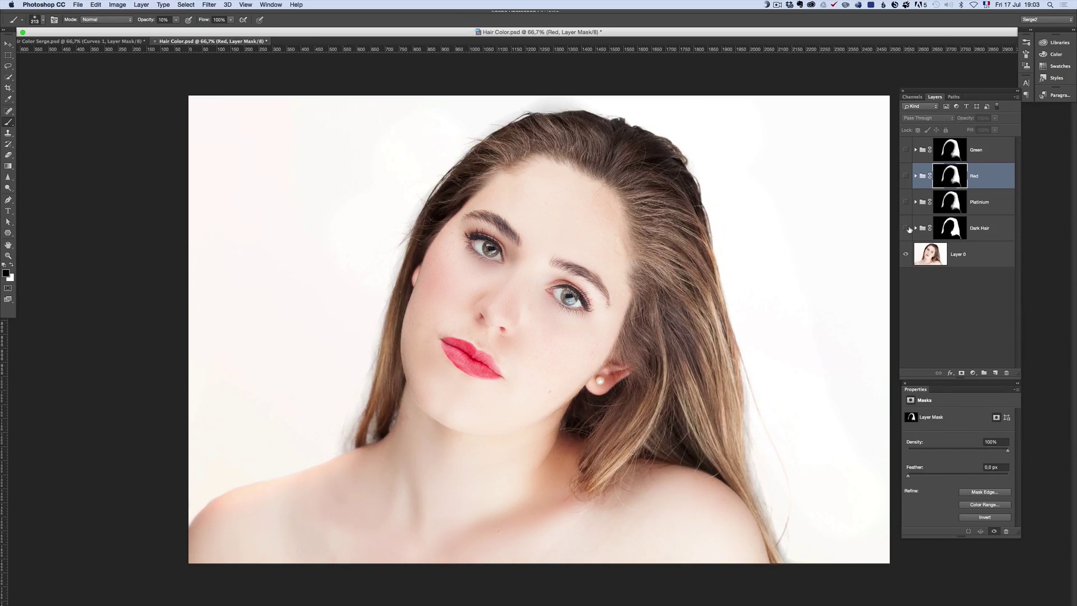